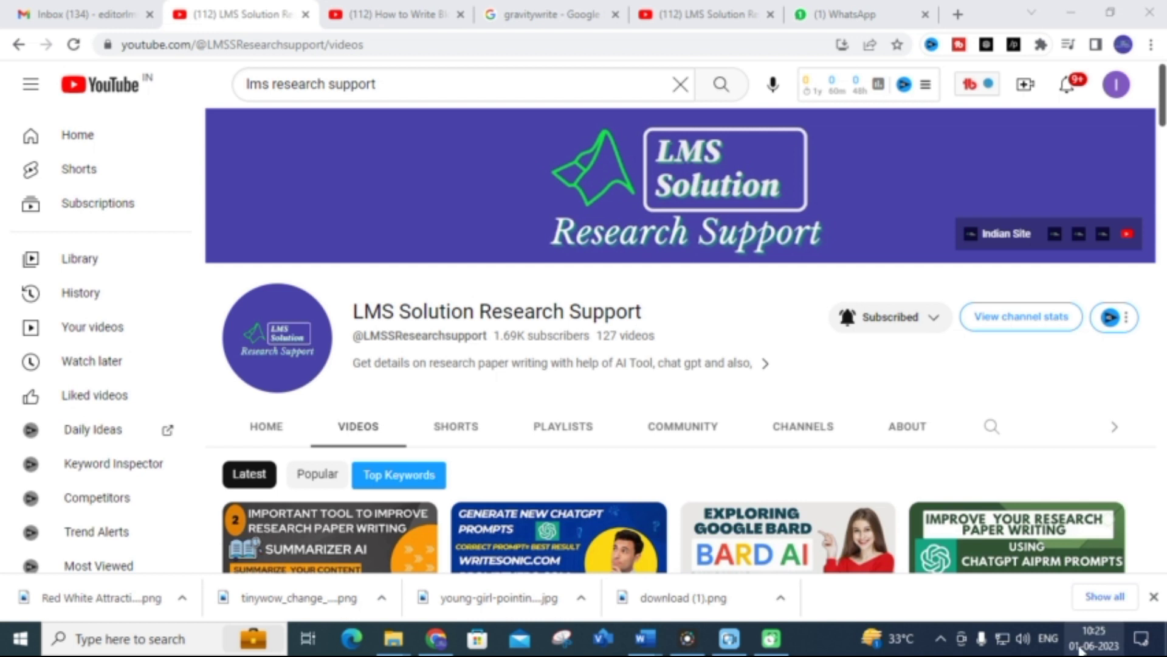
Step: Open the 'GravityWrite: Top AI Writer' result from the gravitywrite Google search results
click(587, 8)
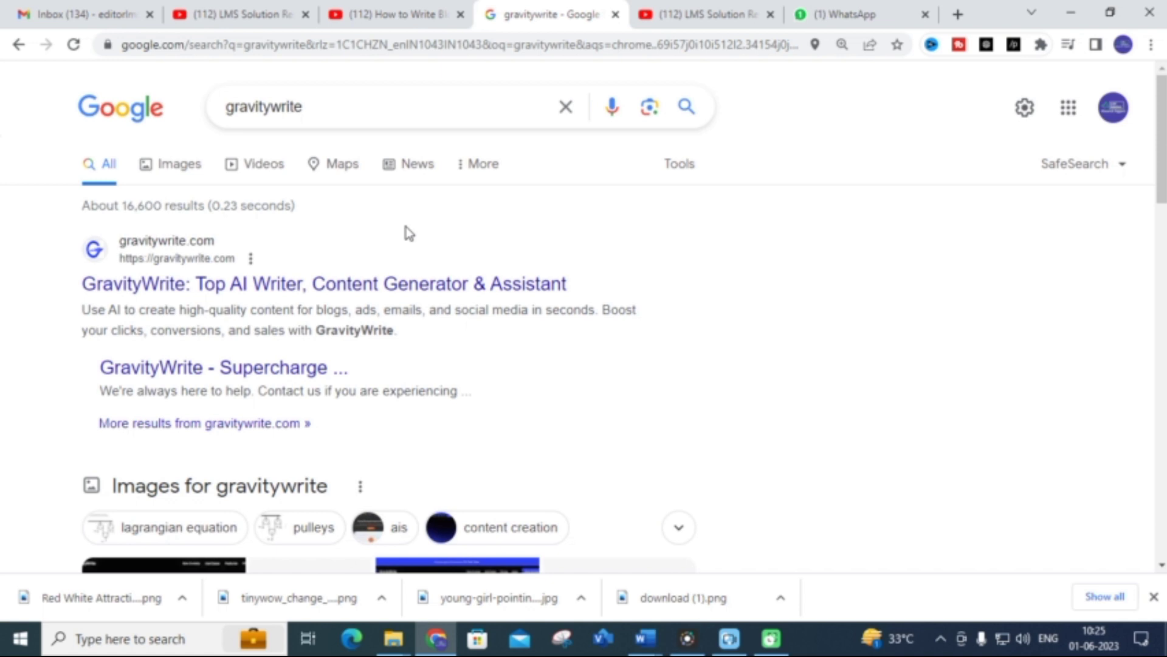
click(253, 286)
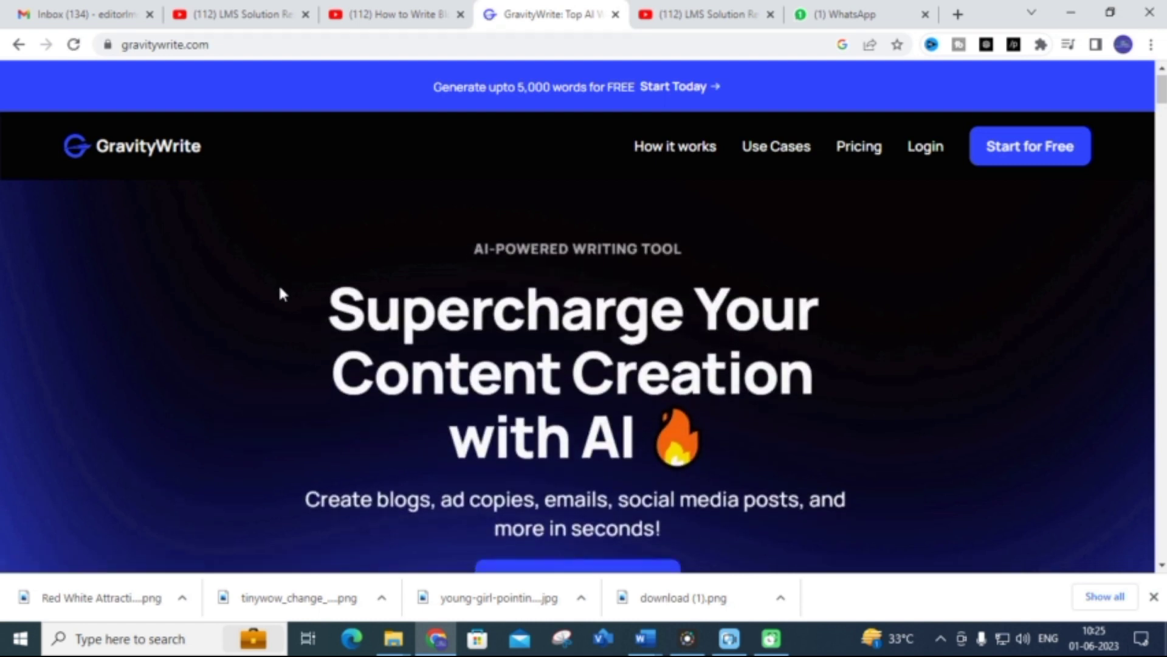
Step: Start the free GravityWrite sign-up and fill the account name from saved suggestions
scroll(281, 292, down, 5)
click(593, 334)
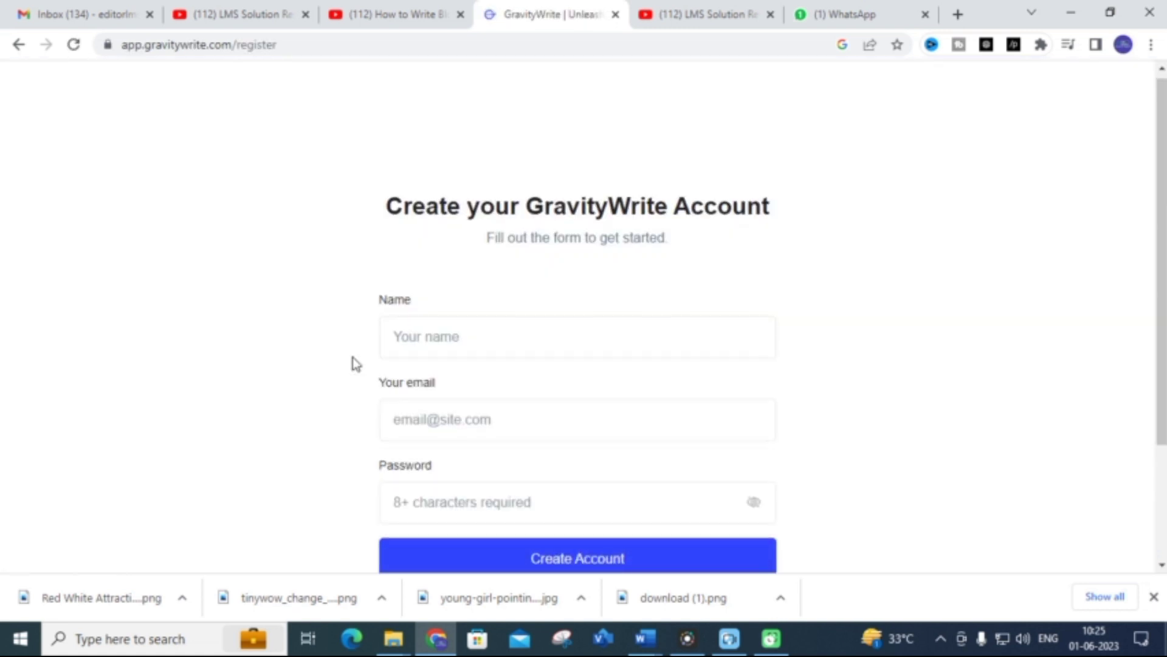
scroll(353, 359, down, 3)
scroll(352, 359, up, 3)
click(457, 344)
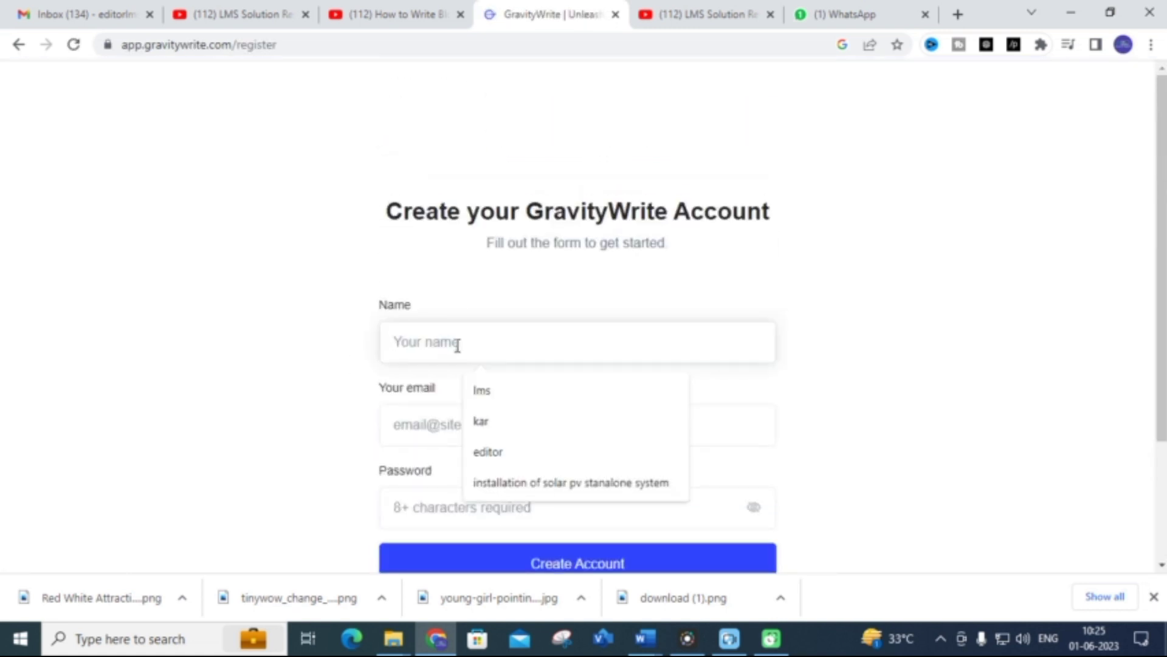
click(492, 451)
click(431, 420)
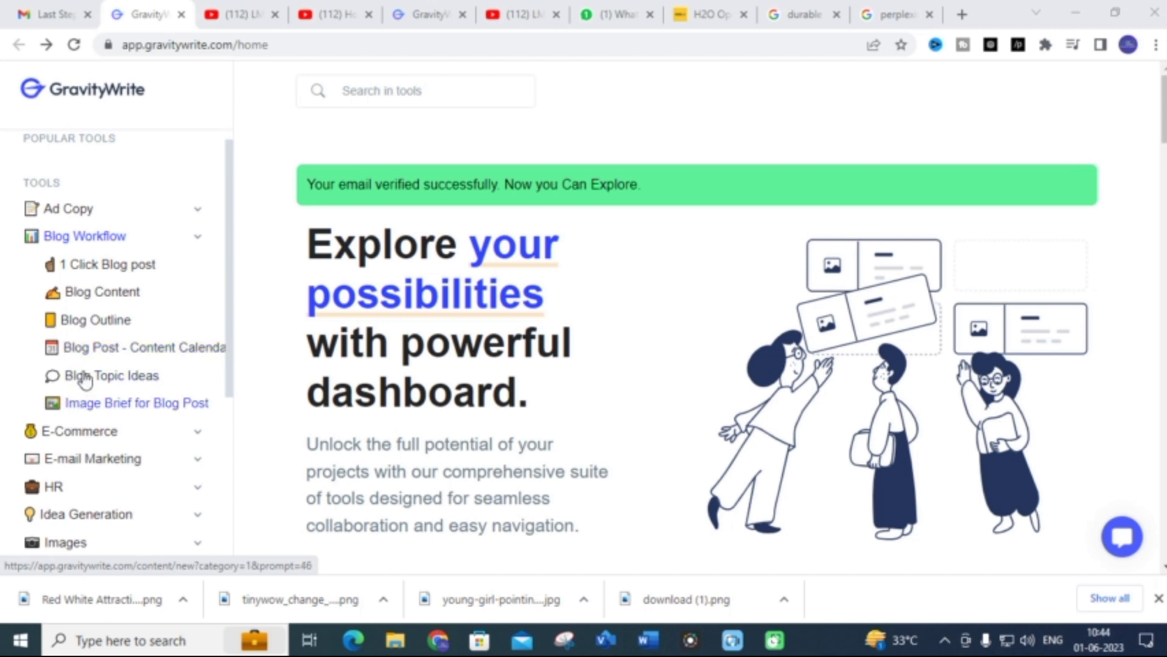
Step: Enter the keyword 'Solar panel installation' in Blog Topic Ideas and generate titles
click(127, 382)
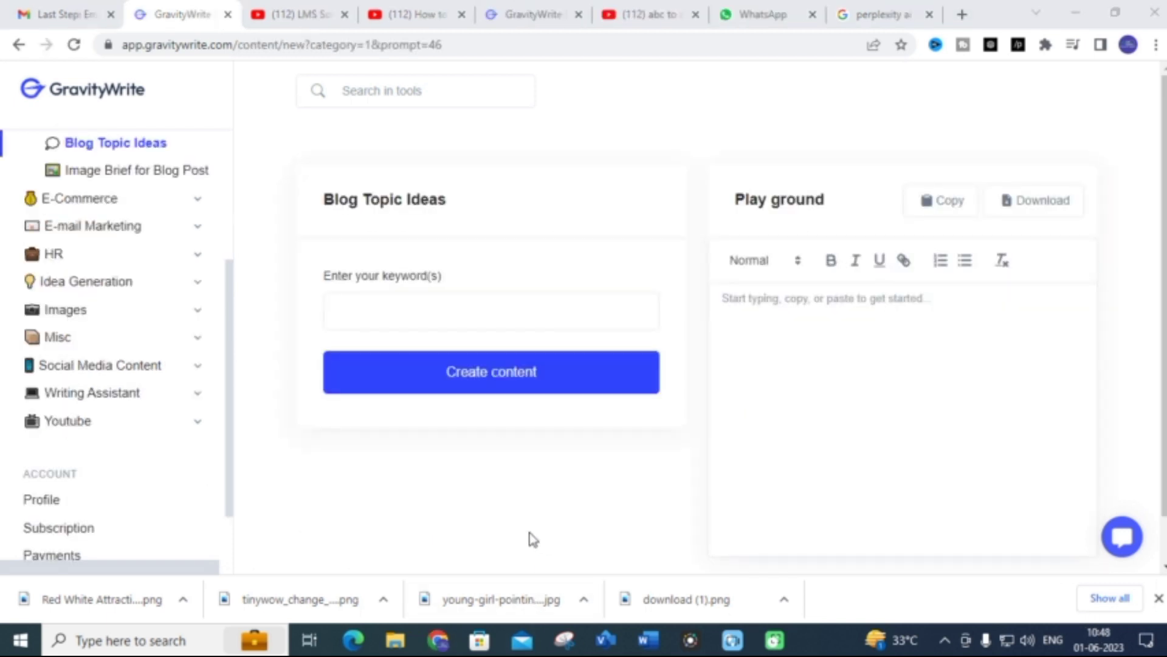
click(437, 322)
text(Solar pan)
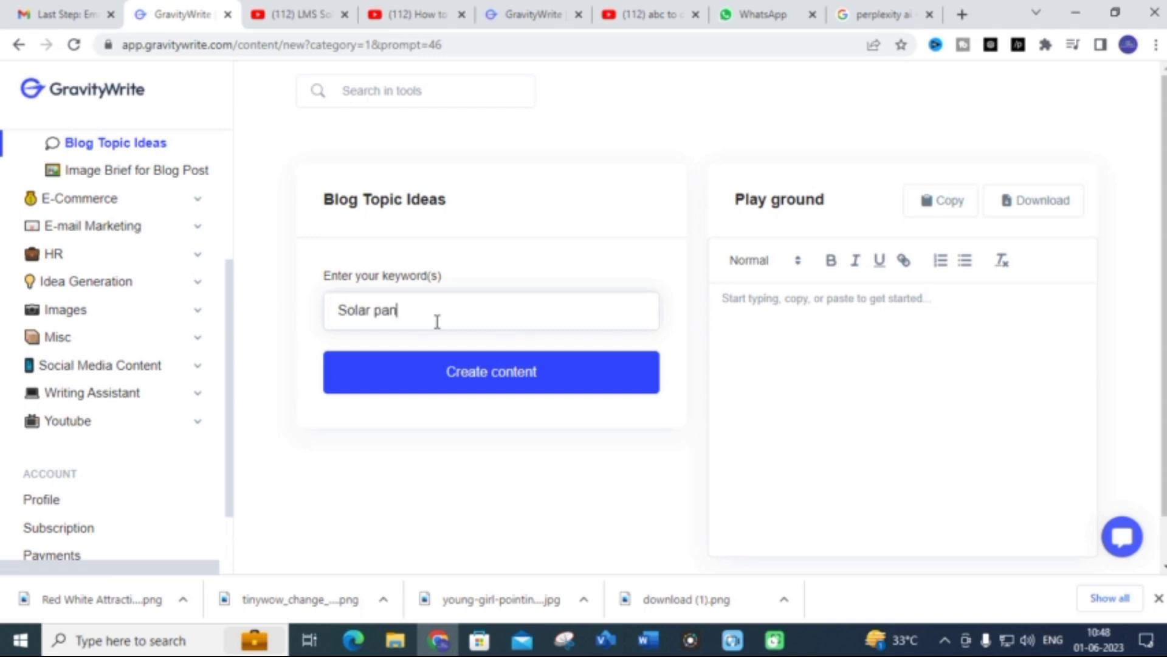
text(el installation)
click(419, 372)
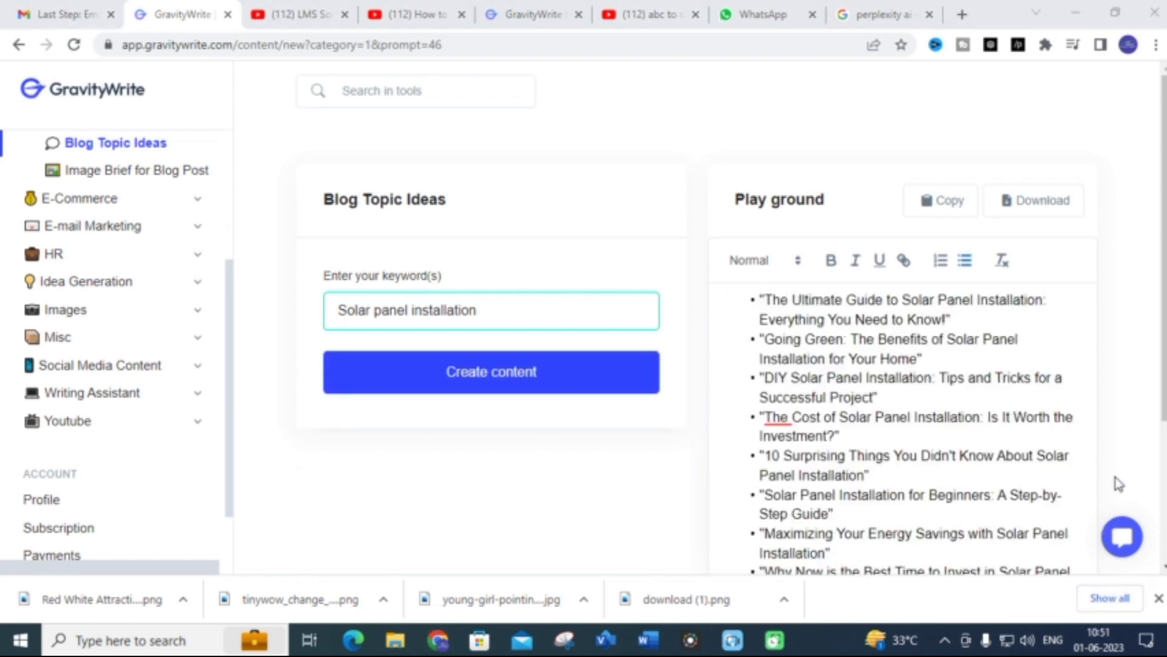
Step: Review the generated title list and select the Going Green title idea
scroll(1077, 386, down, 2)
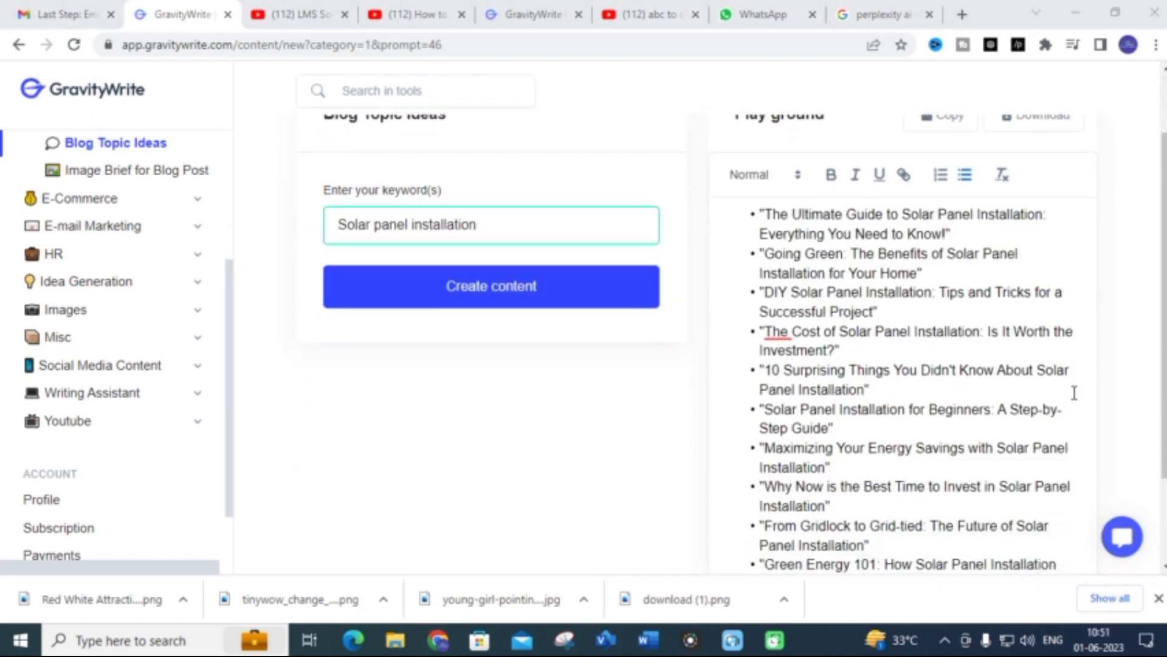
scroll(1074, 393, up, 1)
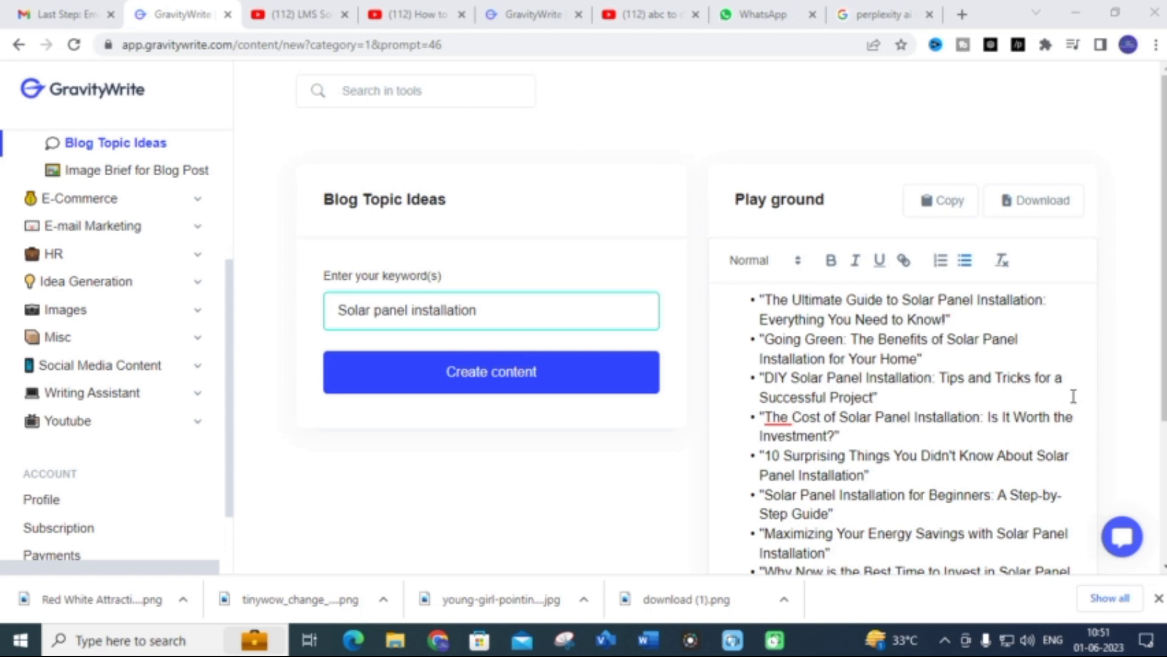
scroll(1051, 401, down, 2)
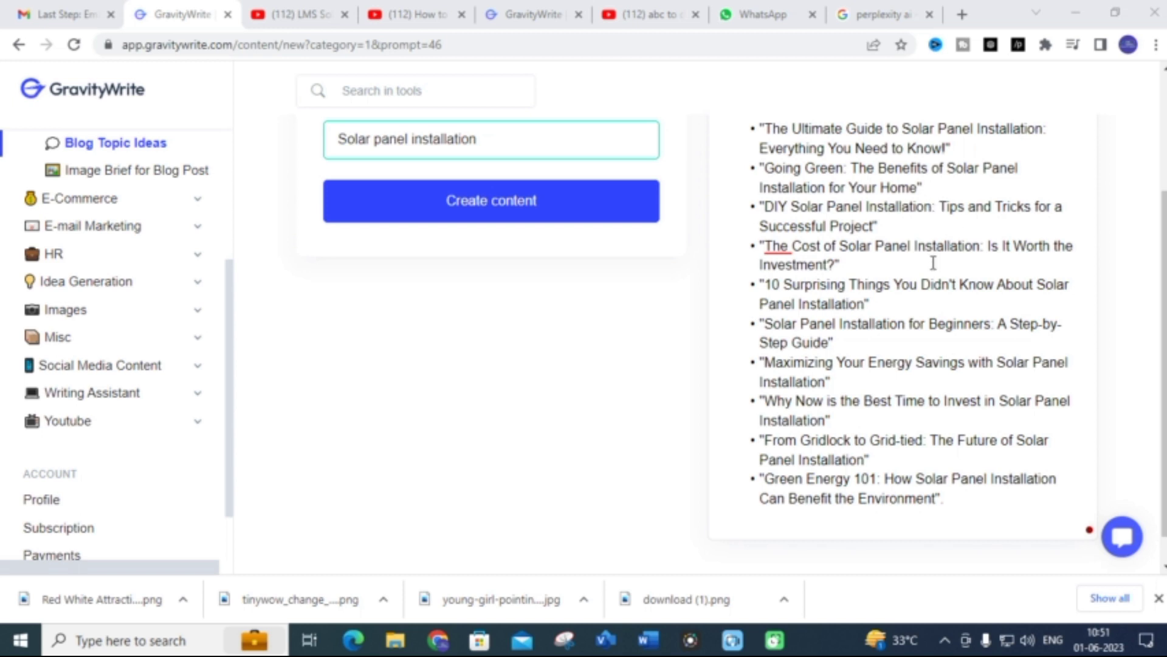
scroll(932, 262, up, 3)
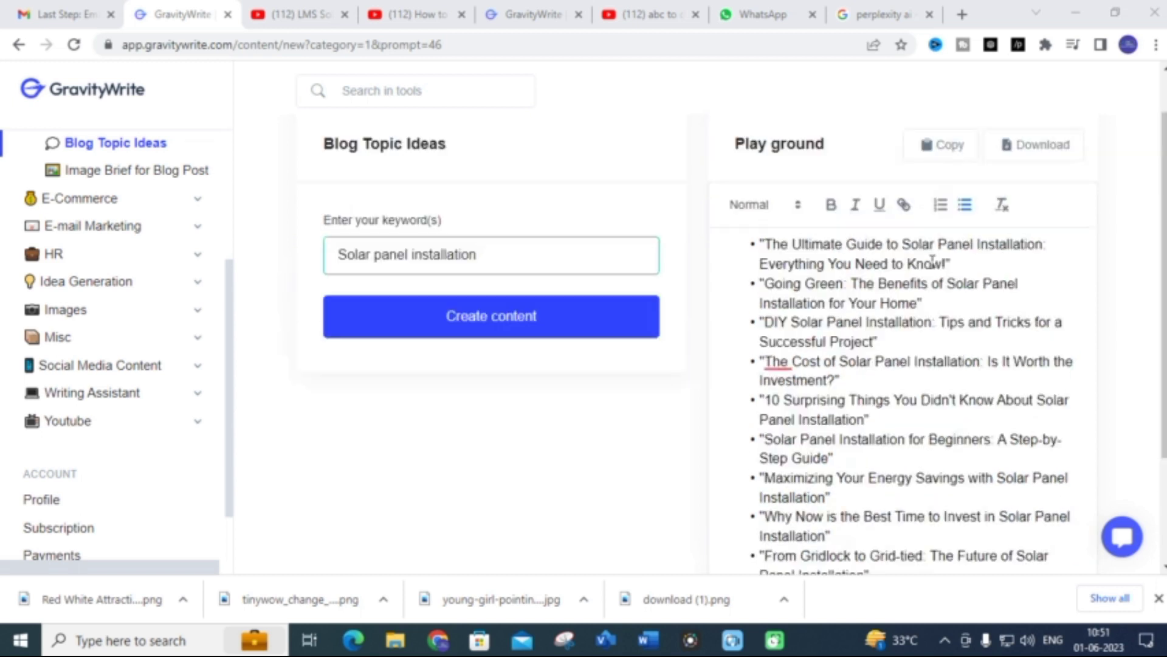
scroll(928, 269, down, 1)
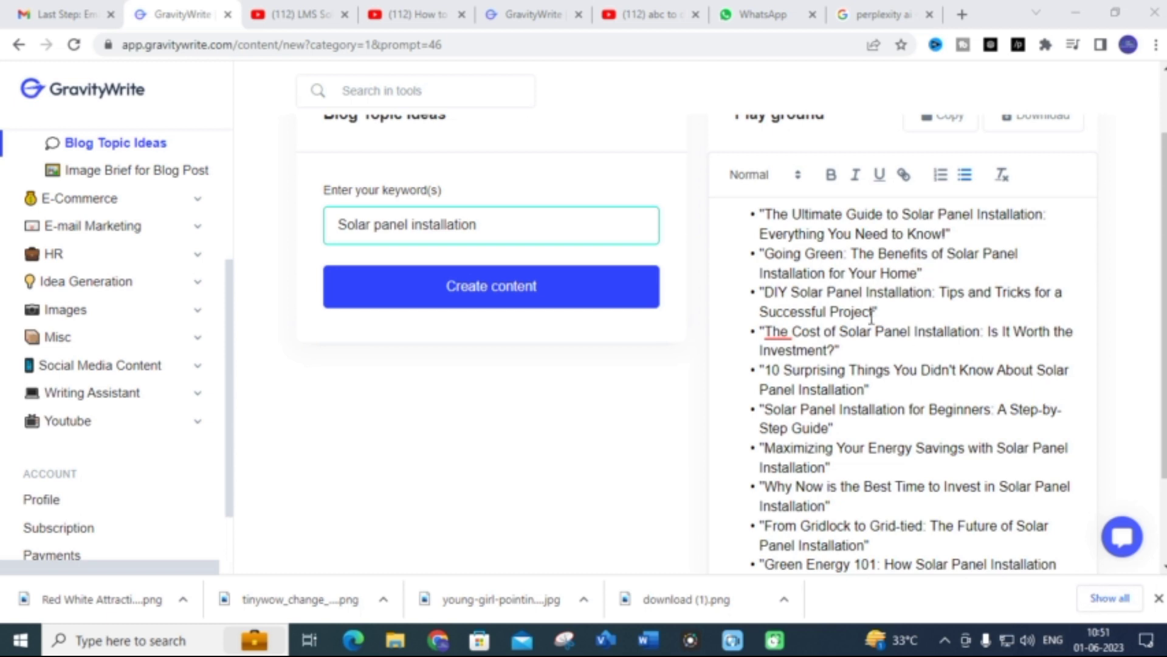
drag(759, 255, 949, 277)
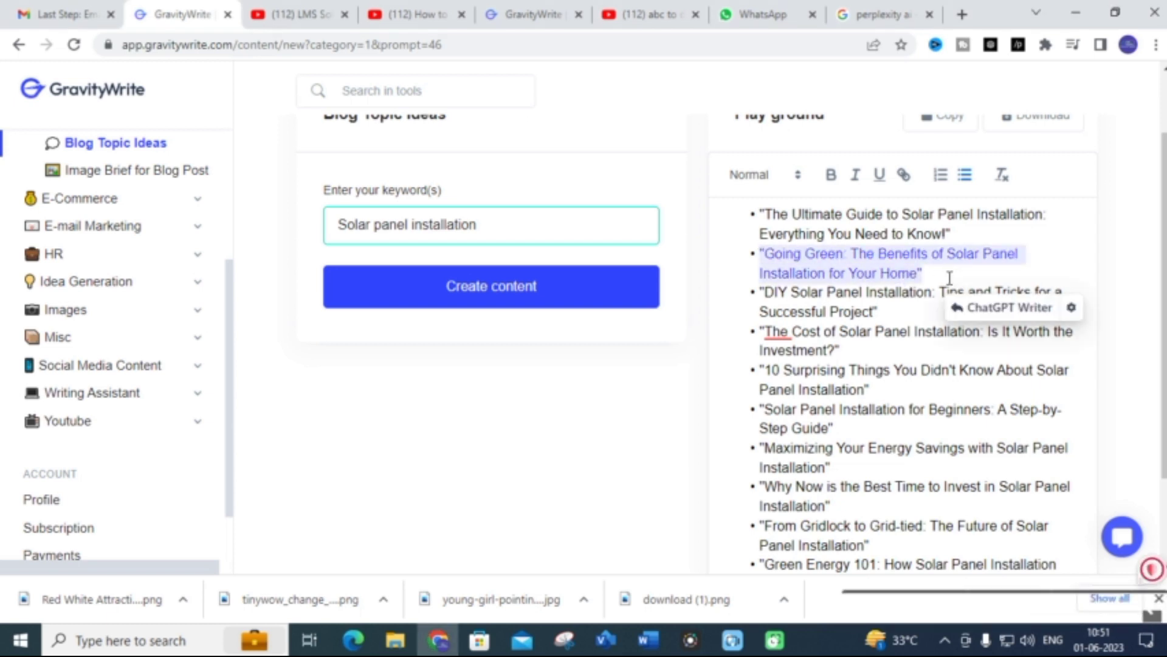
Step: Check the open Word documents, then open Blog Outline under Blog Workflow
click(650, 640)
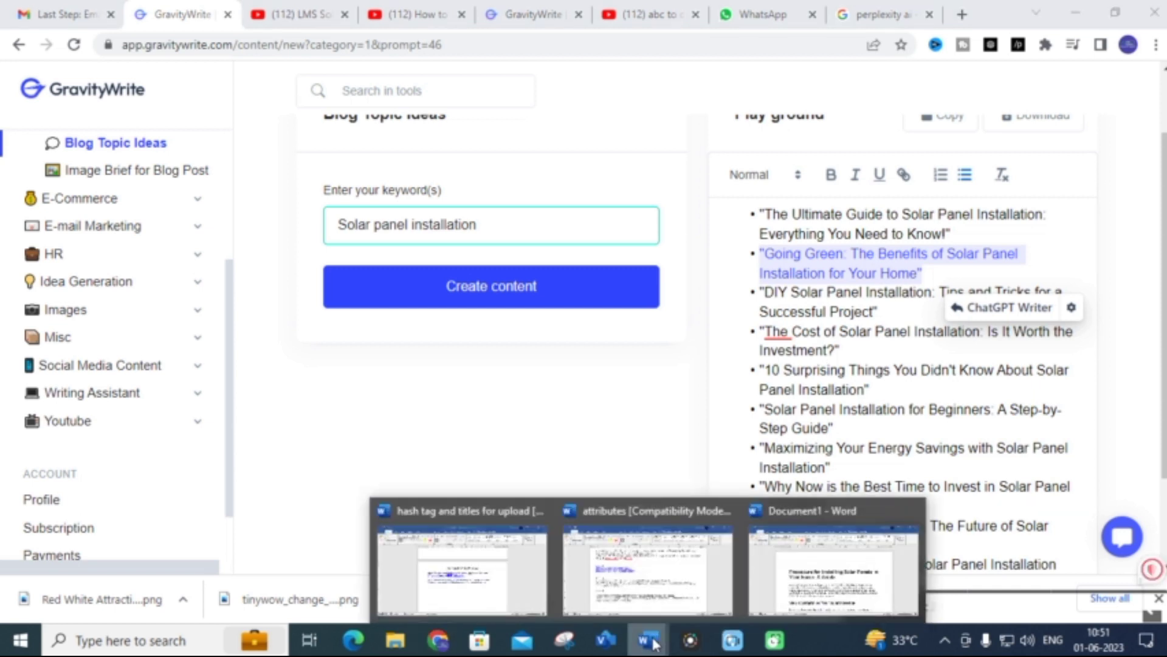
click(711, 422)
mouse_move(1084, 619)
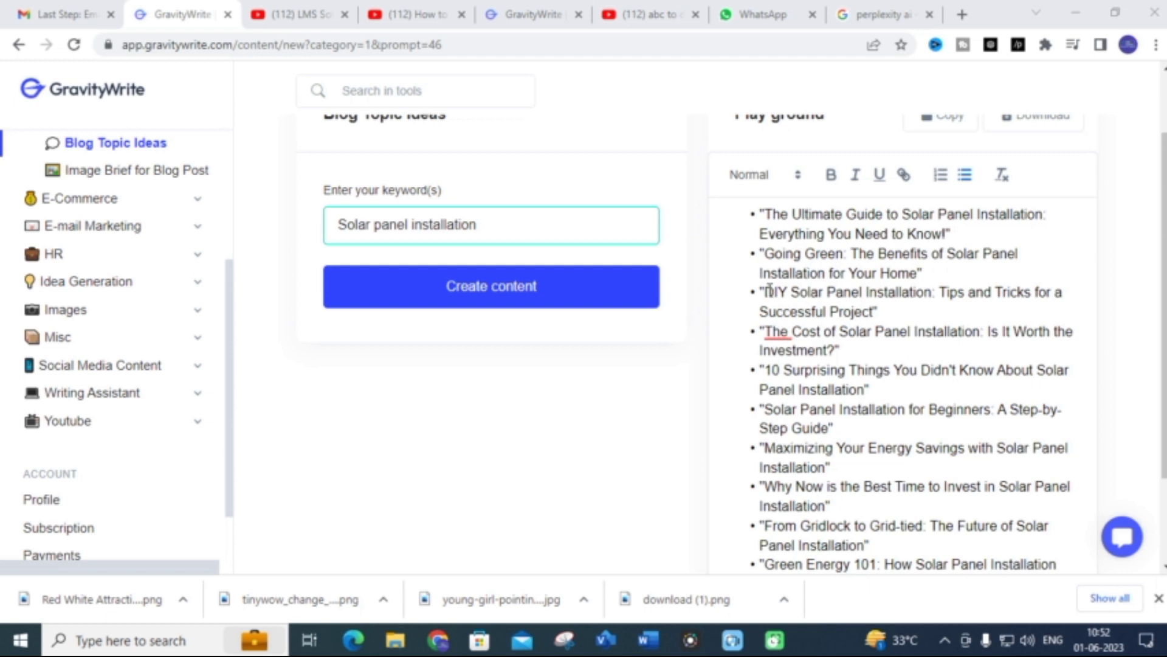
scroll(774, 391, up, 1)
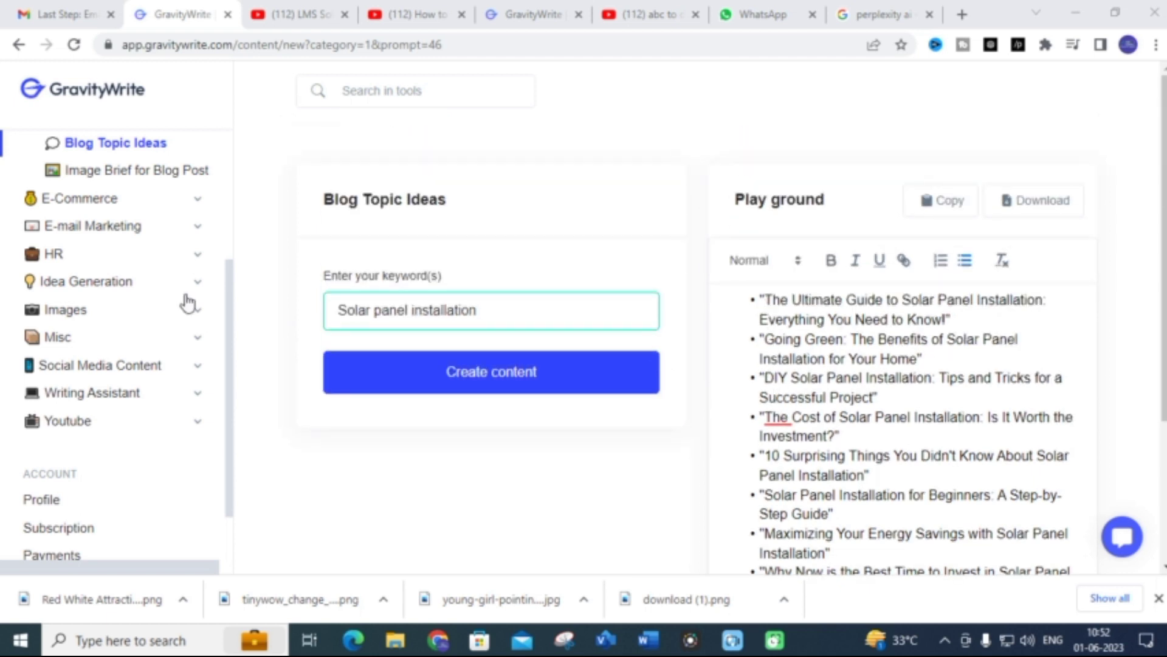
scroll(124, 306, up, 3)
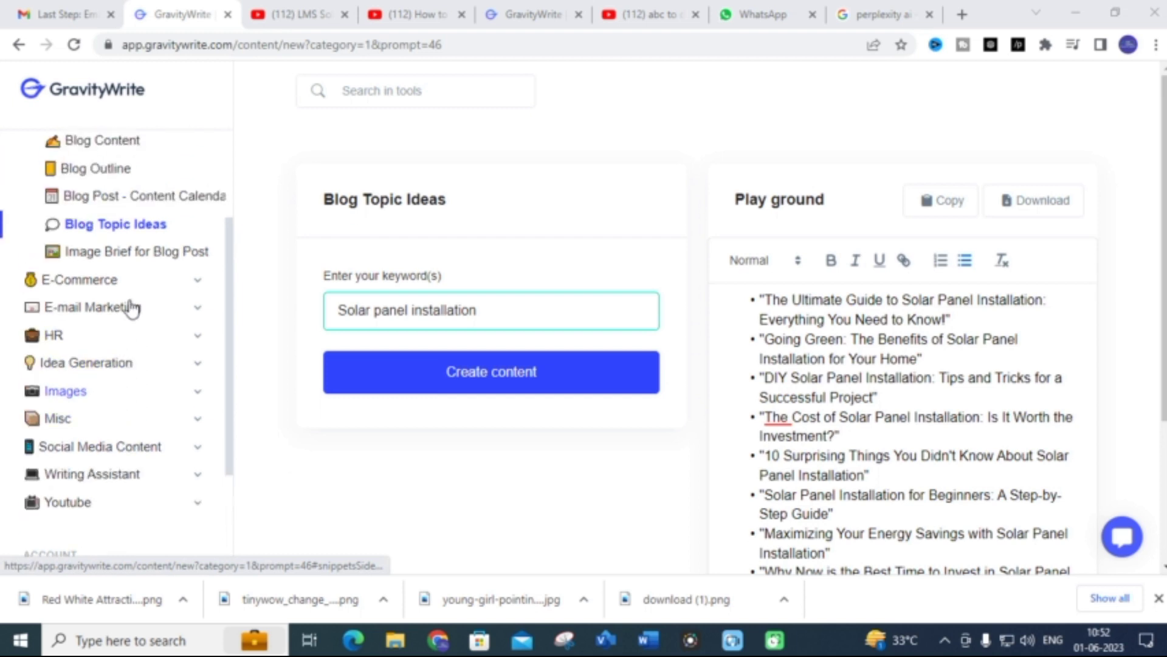
click(94, 265)
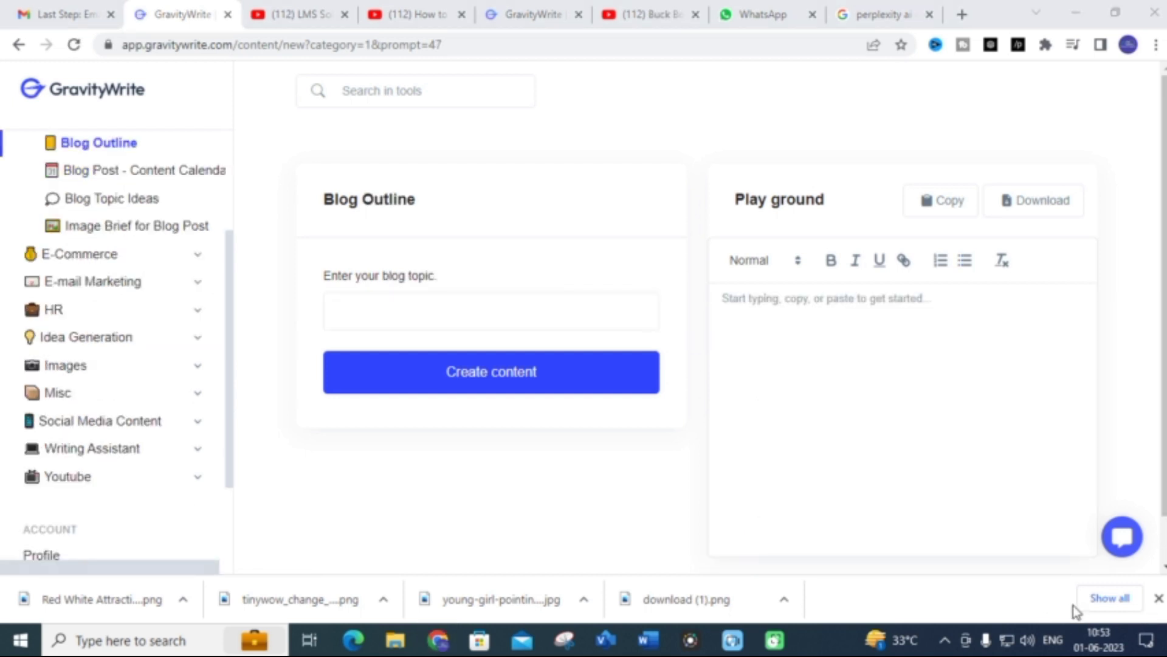
click(391, 312)
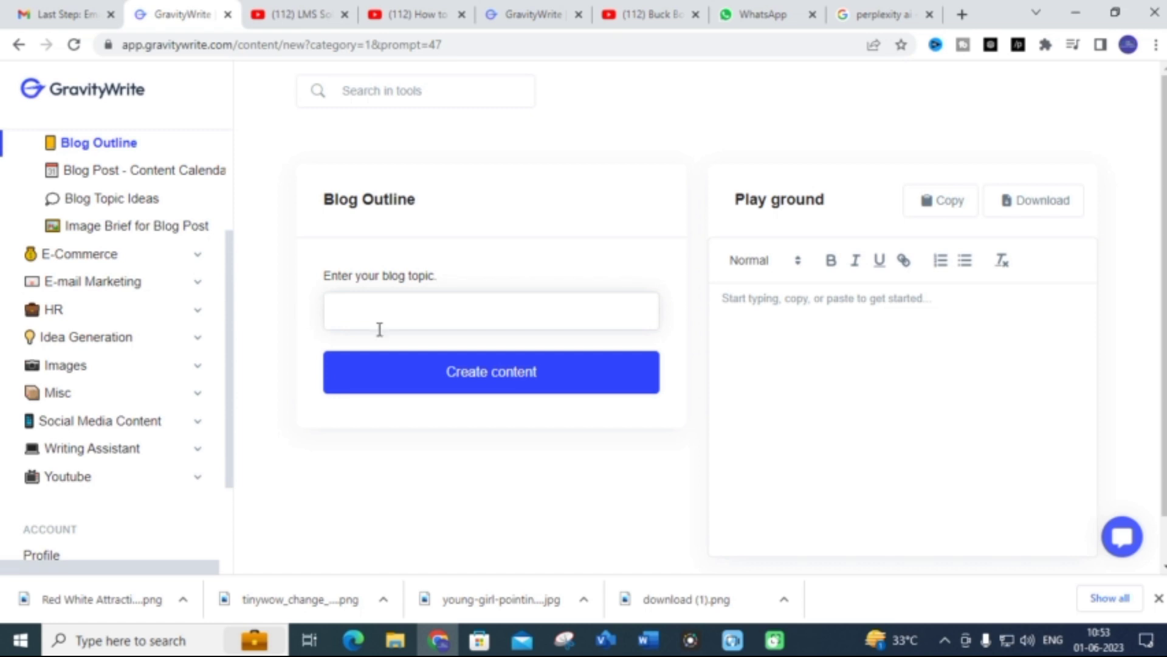
key(ctrl+v)
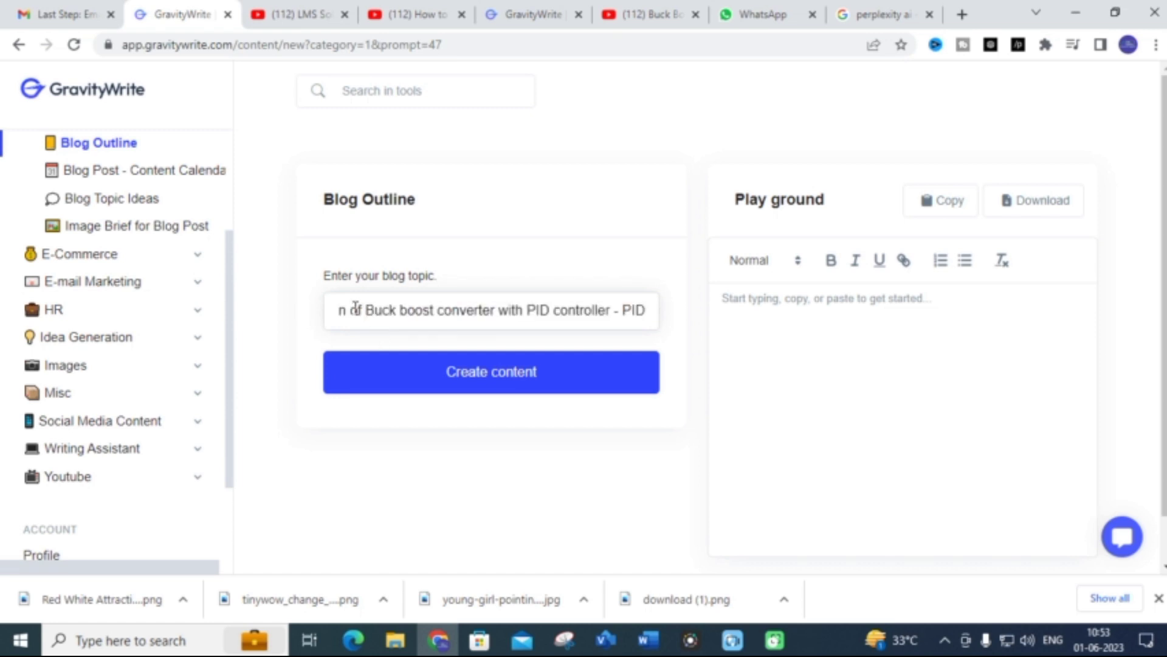
click(428, 386)
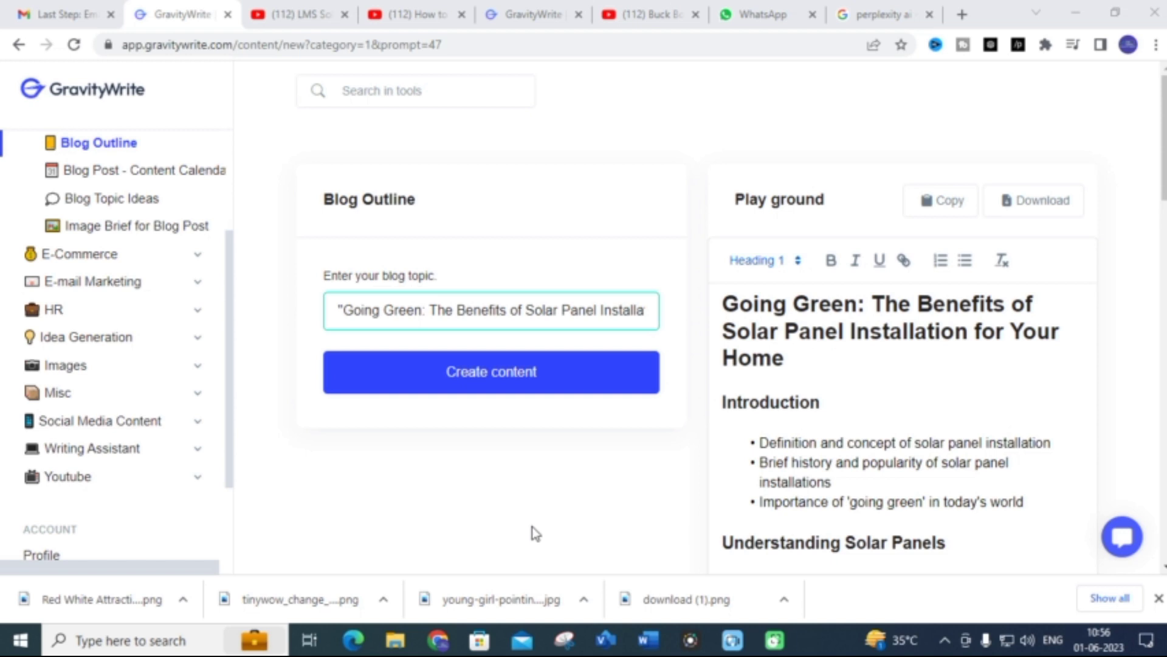
scroll(588, 469, down, 1)
scroll(906, 319, up, 1)
scroll(783, 350, down, 3)
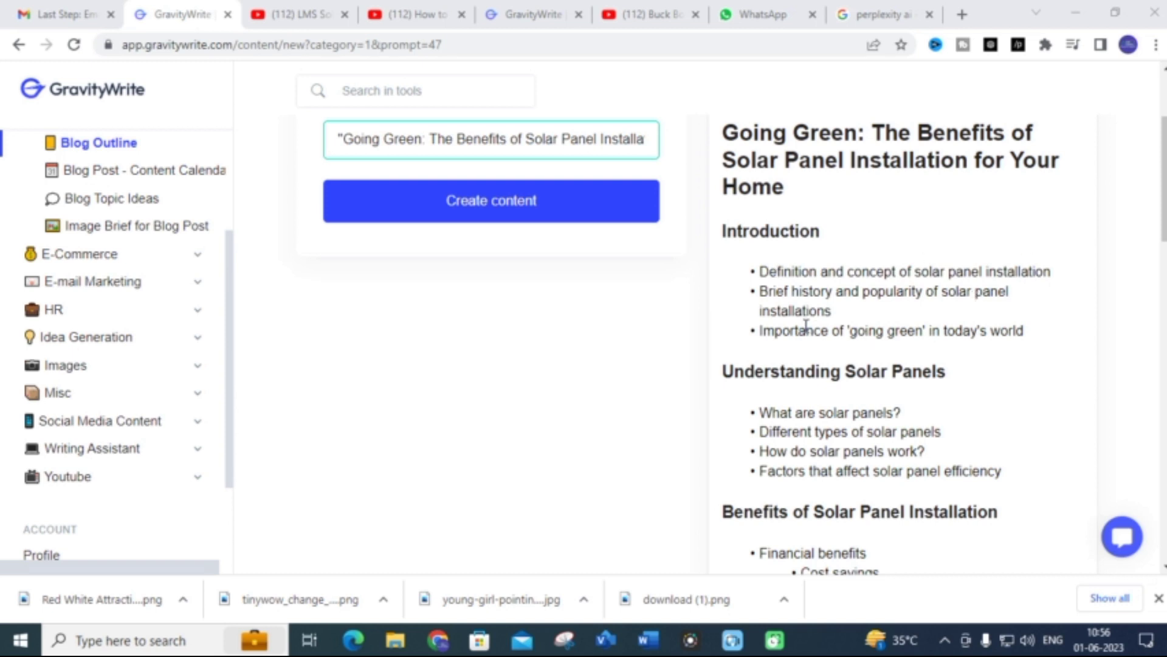
scroll(875, 301, down, 2)
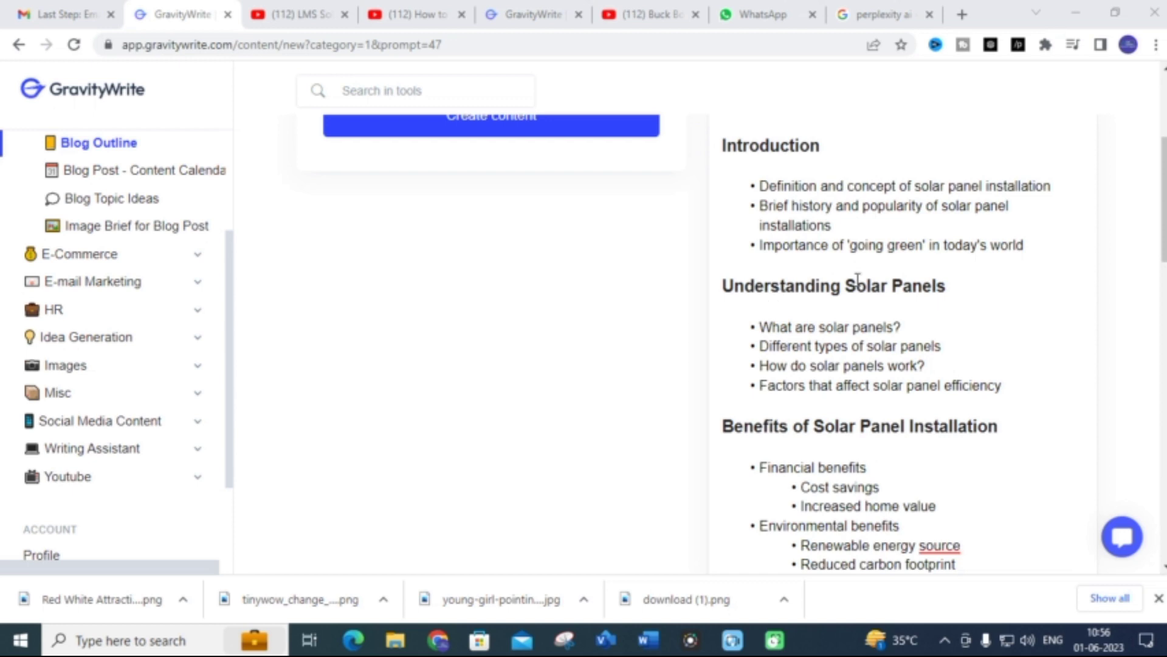
scroll(858, 280, down, 3)
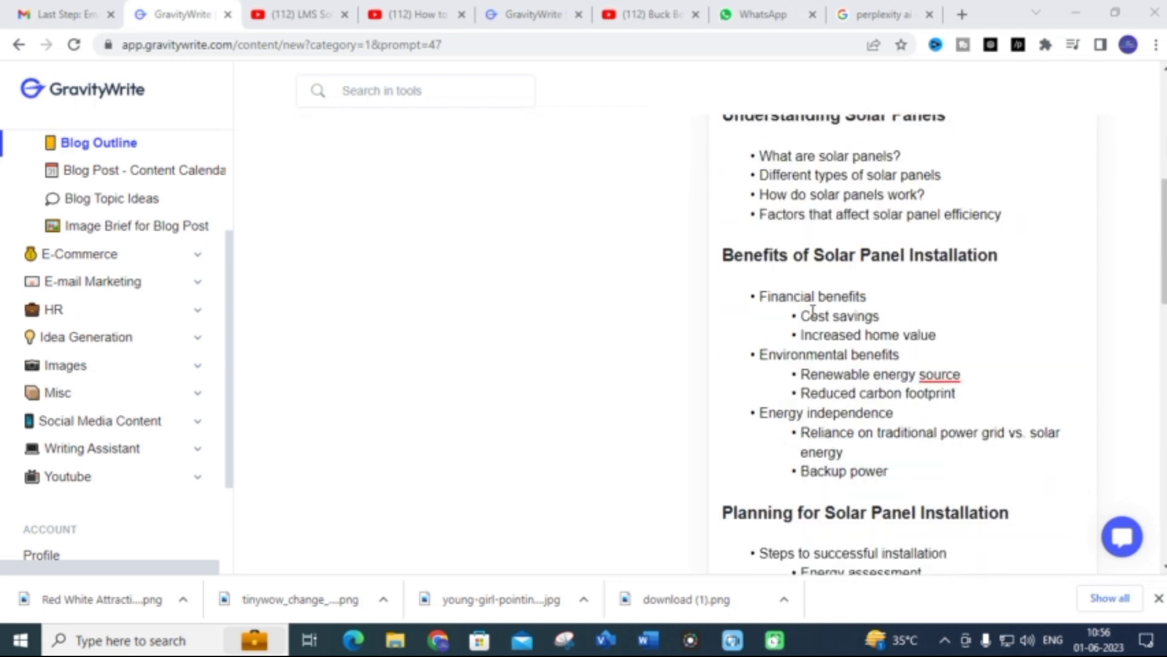
scroll(812, 313, down, 4)
scroll(845, 268, down, 3)
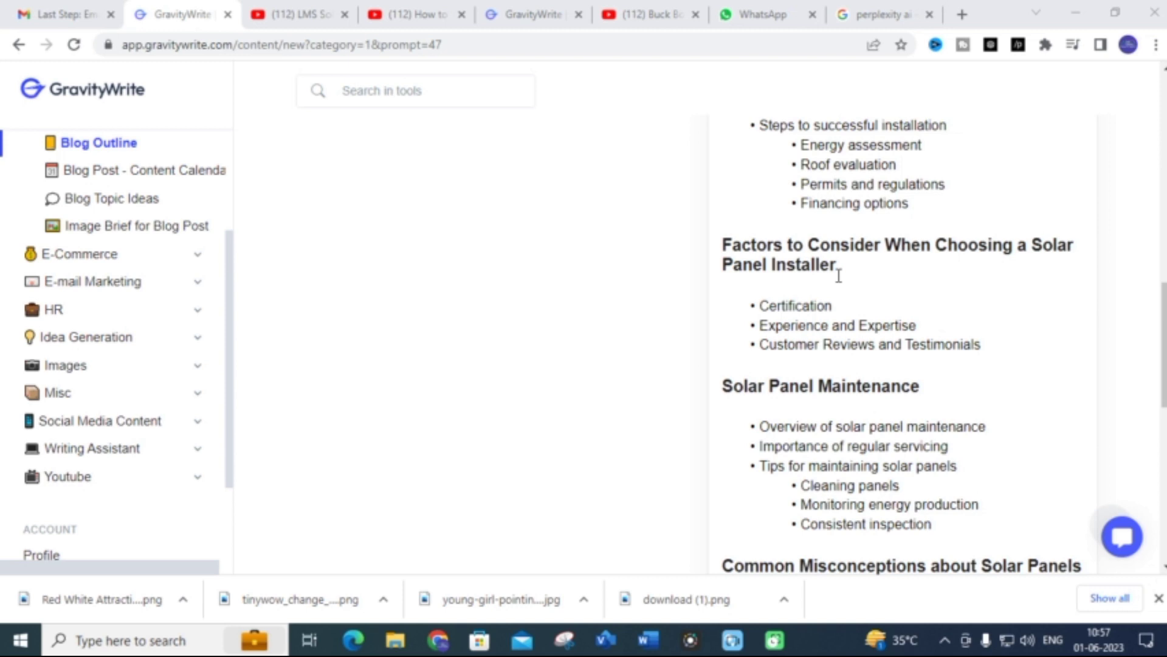
scroll(837, 280, down, 4)
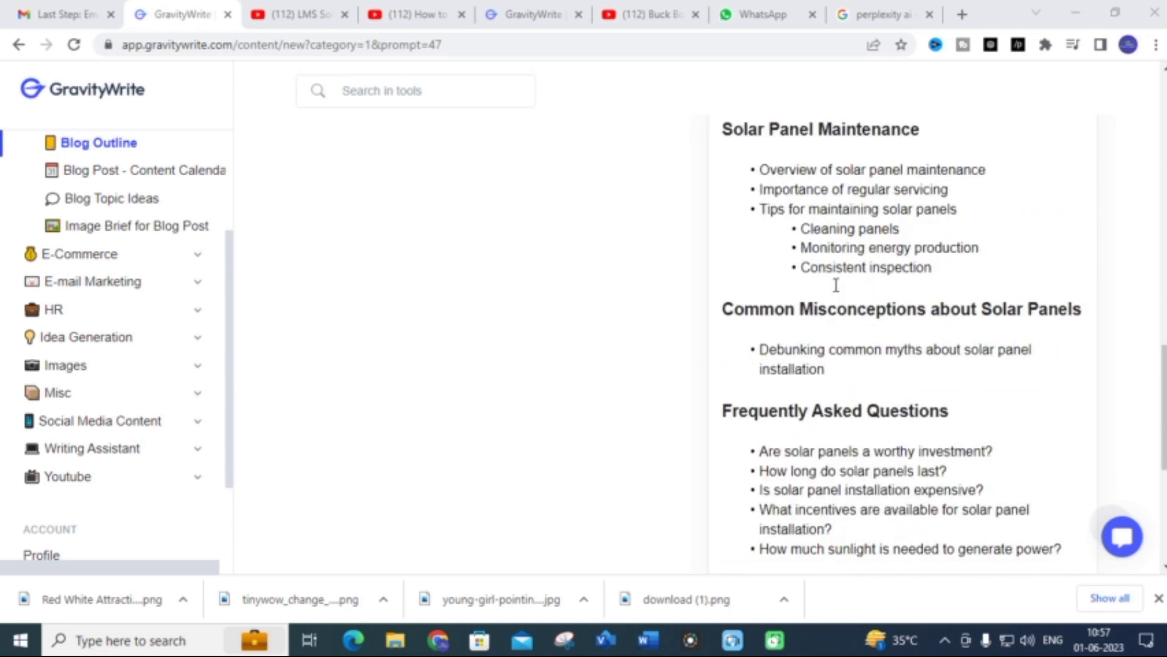
scroll(836, 285, down, 1)
scroll(836, 285, down, 1)
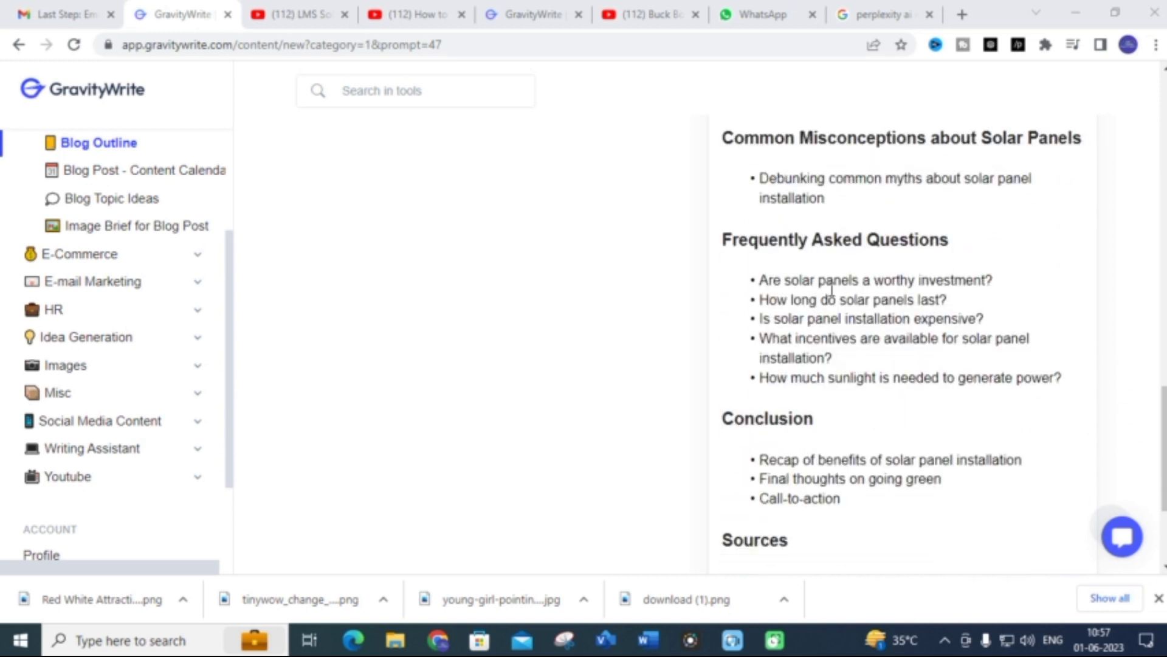
scroll(736, 486, down, 1)
scroll(760, 456, up, 8)
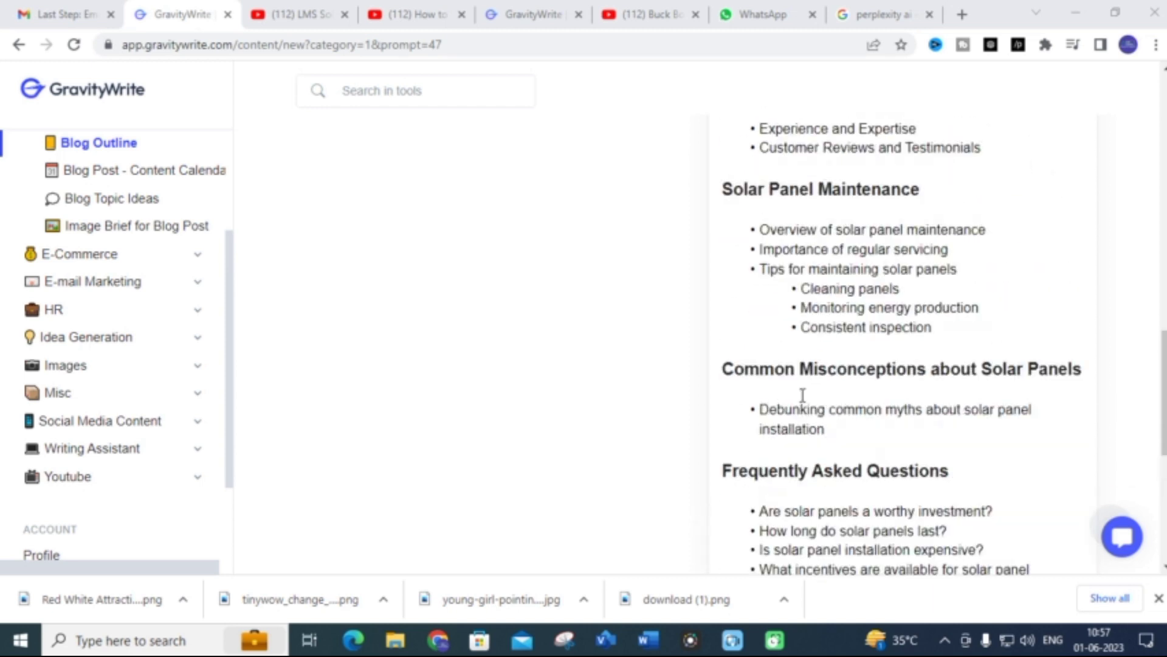
scroll(800, 399, up, 7)
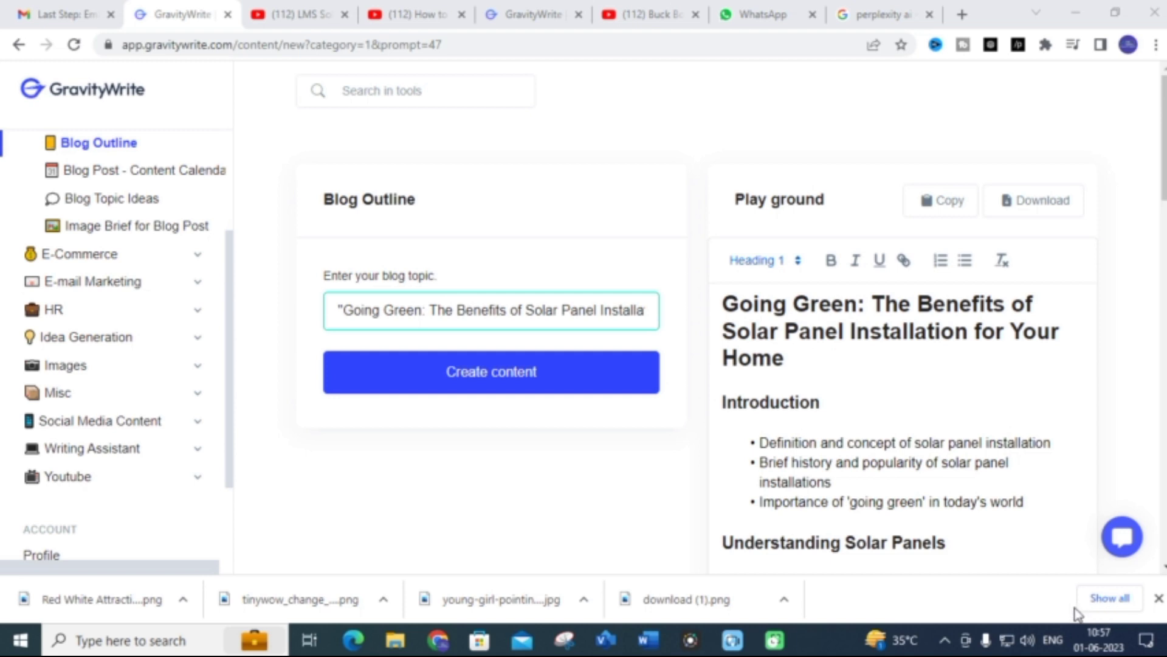
scroll(1078, 614, down, 3)
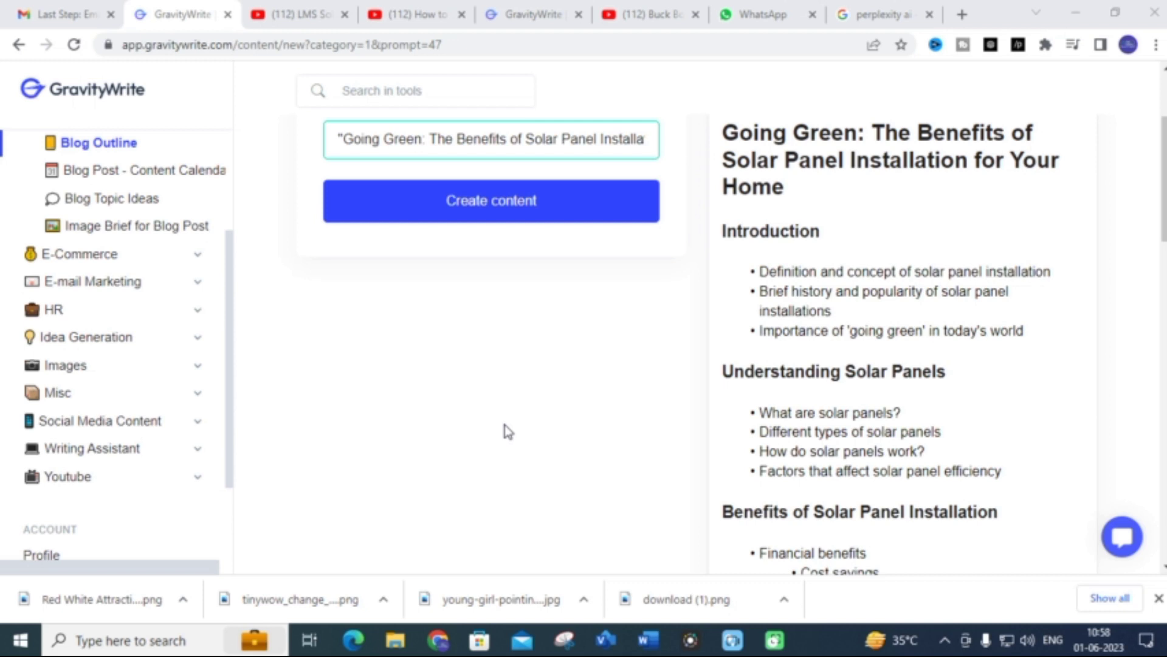
Step: Replace 'Understanding' with 'impacts' so the heading reads 'Solar Panels impacts'
drag(961, 367, 710, 371)
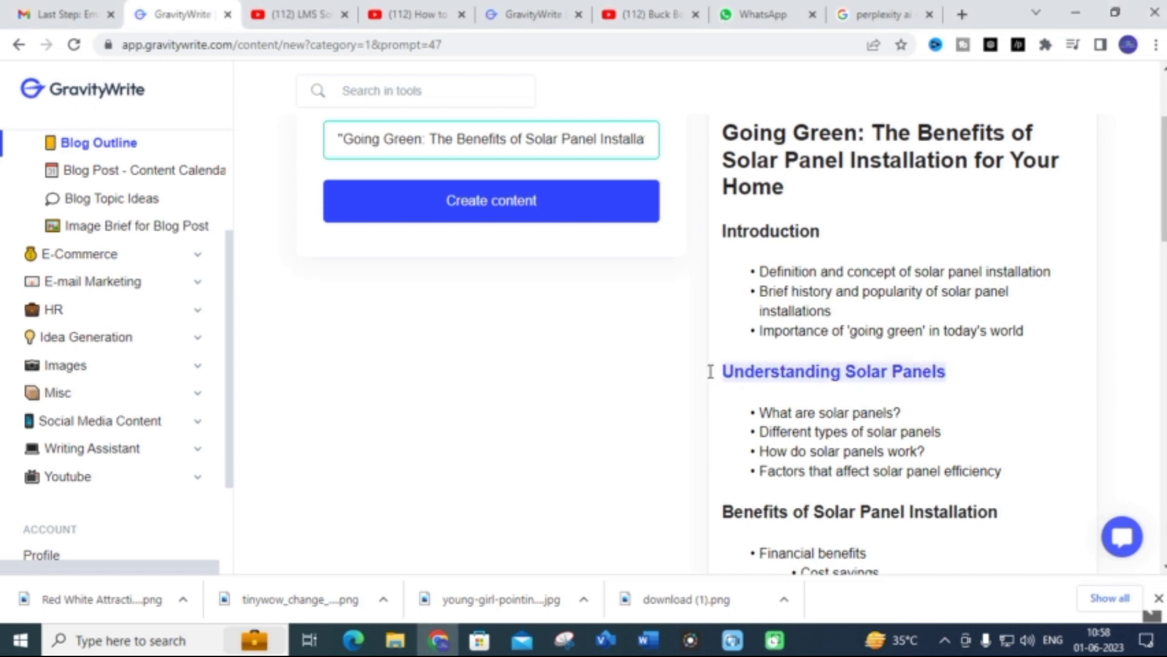
click(887, 389)
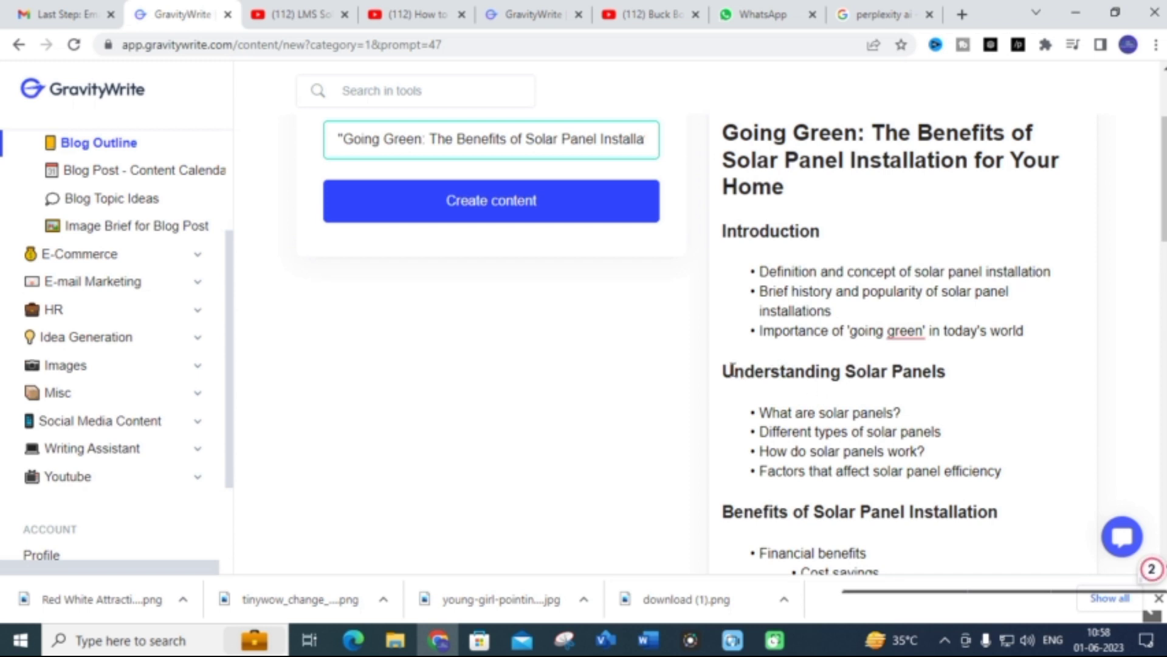
drag(723, 371, 844, 369)
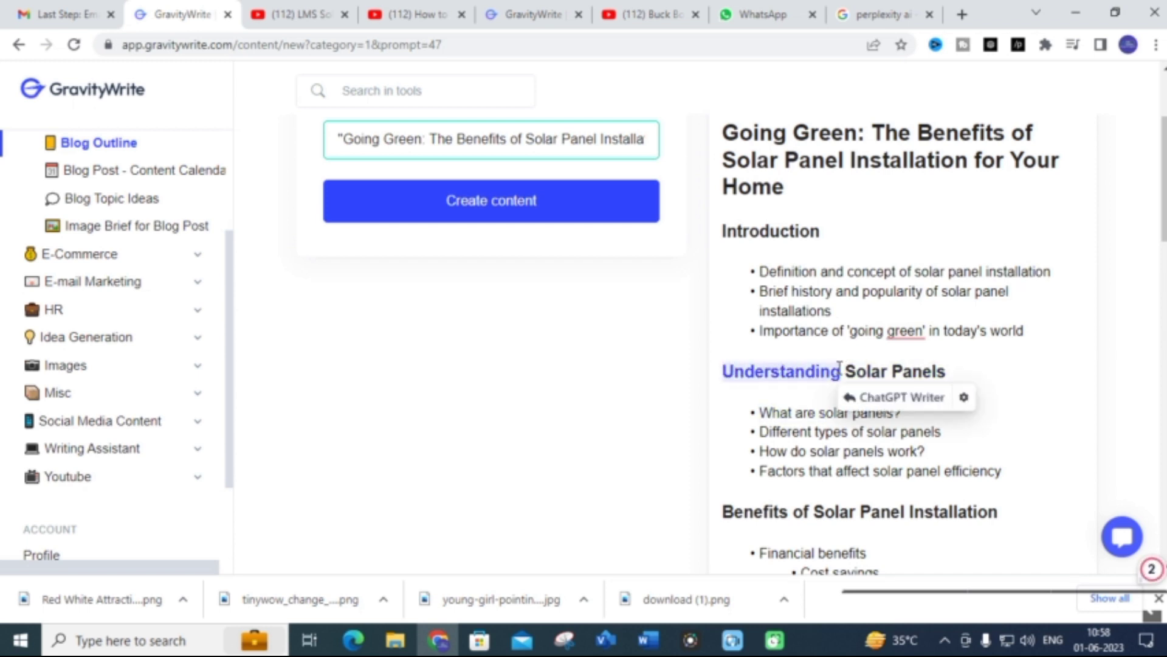
key(BackSpace)
click(840, 369)
text(im)
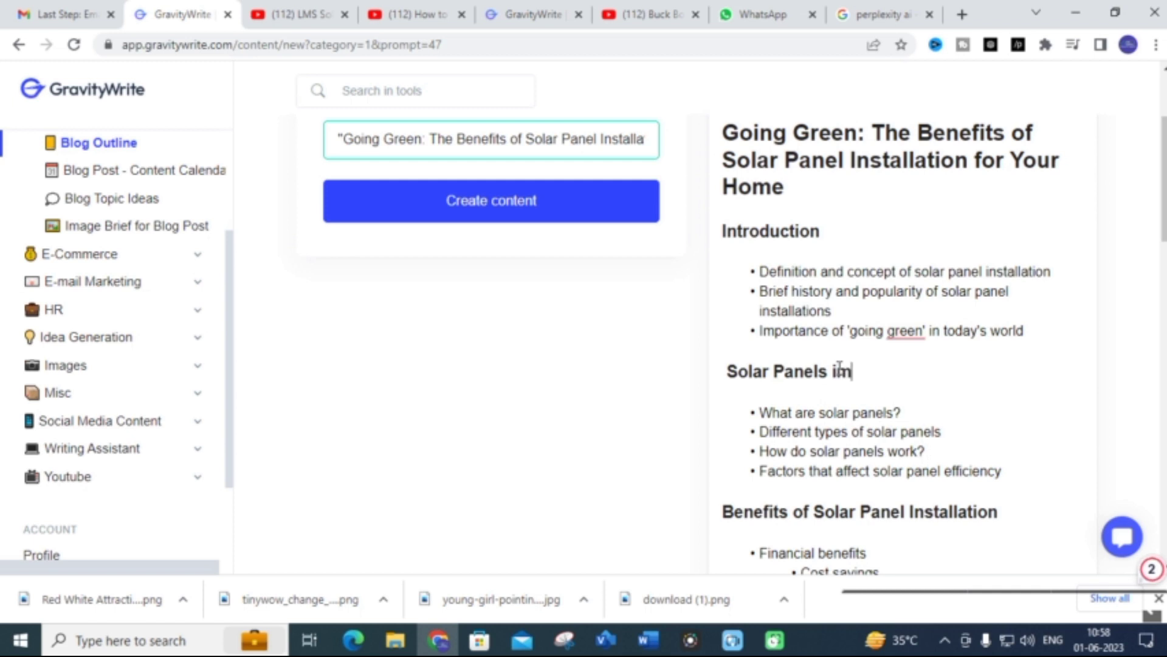
text(pacts)
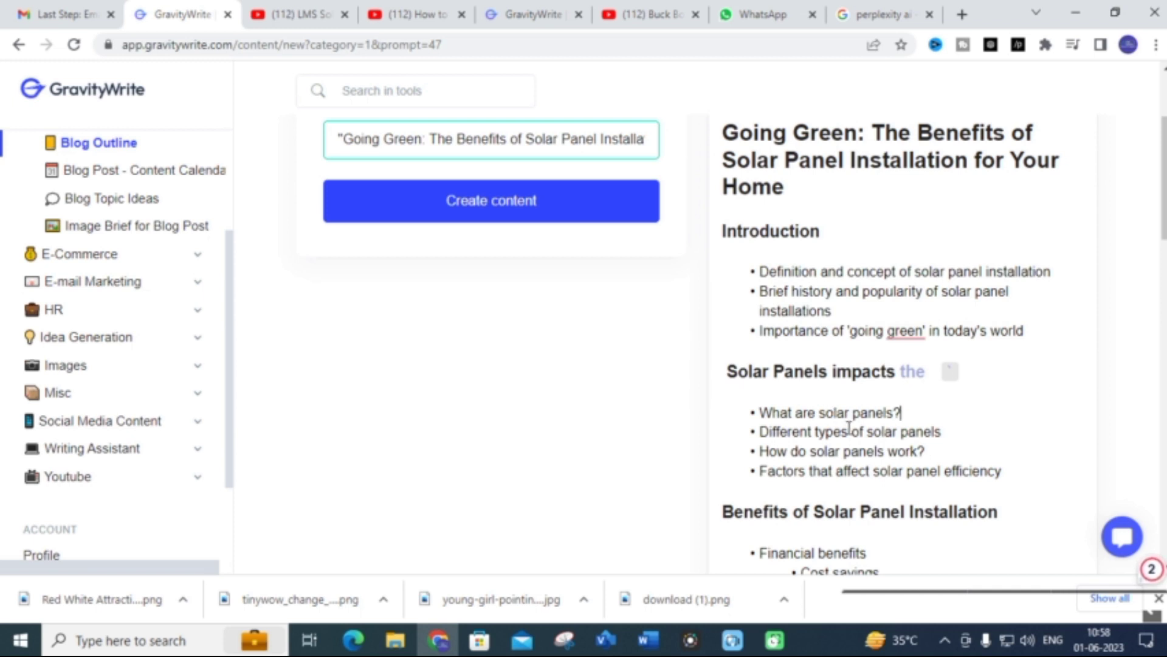
click(949, 425)
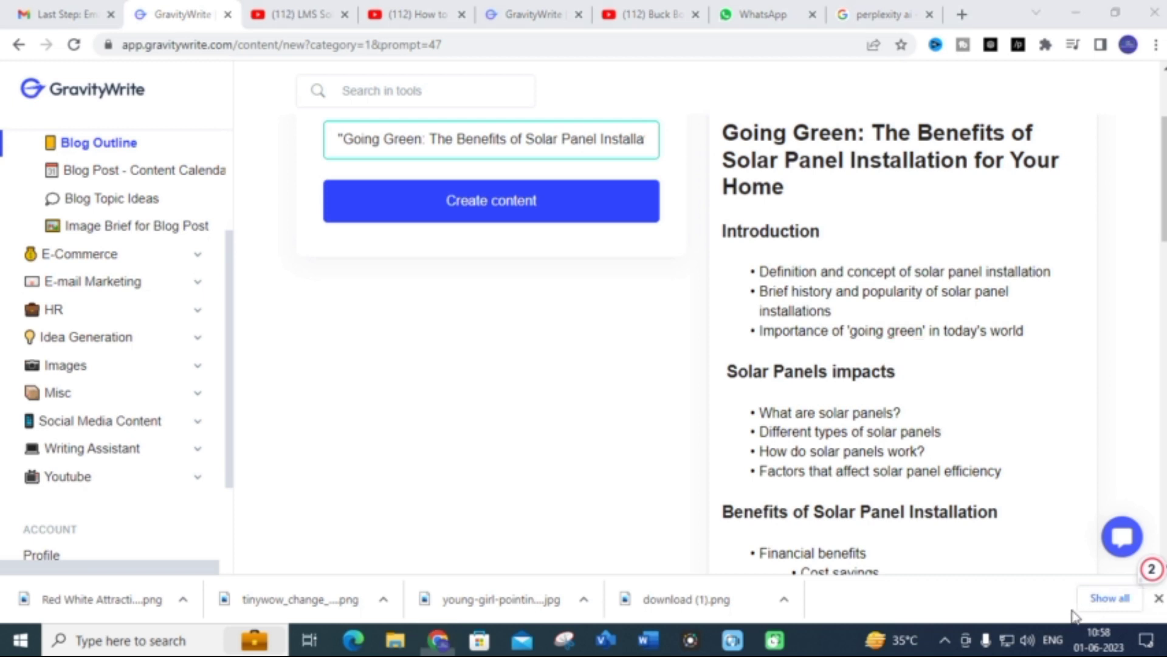
Step: Scroll through the edited outline to review it
scroll(921, 453, up, 3)
scroll(912, 444, down, 2)
scroll(899, 429, down, 1)
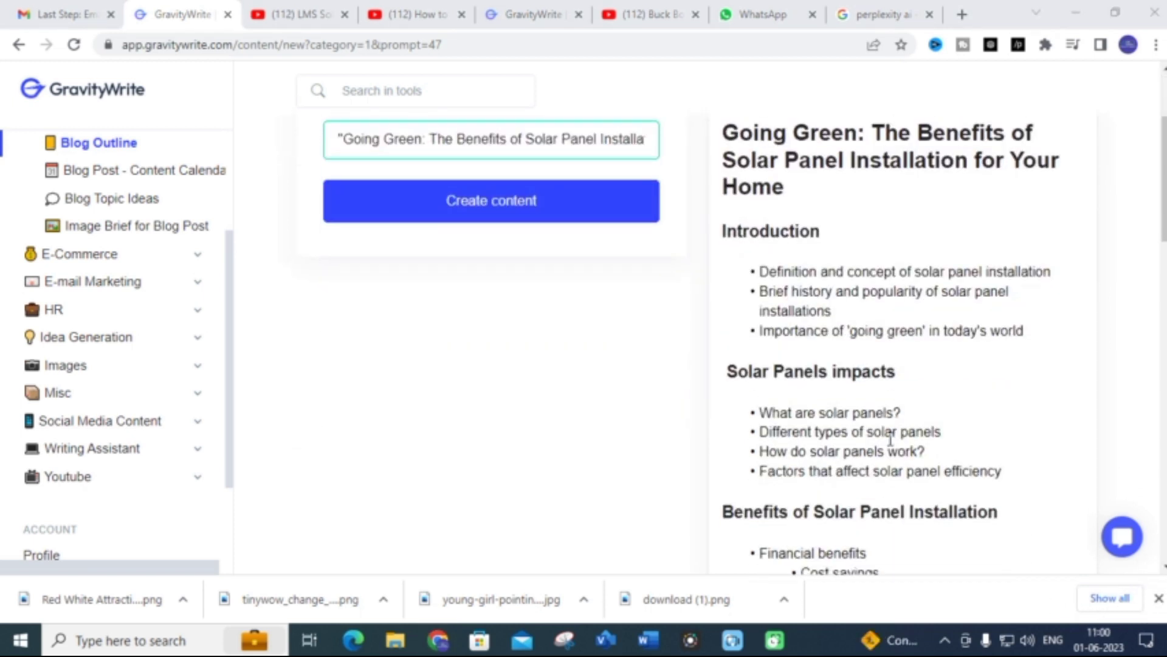
scroll(890, 438, up, 3)
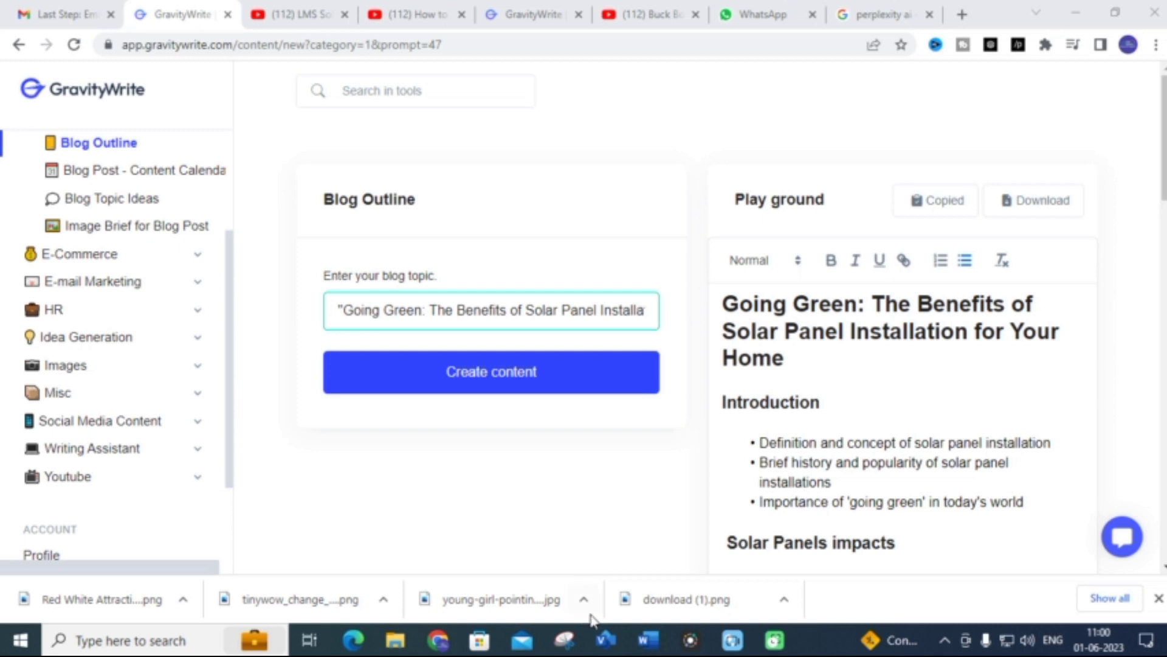
scroll(775, 337, down, 2)
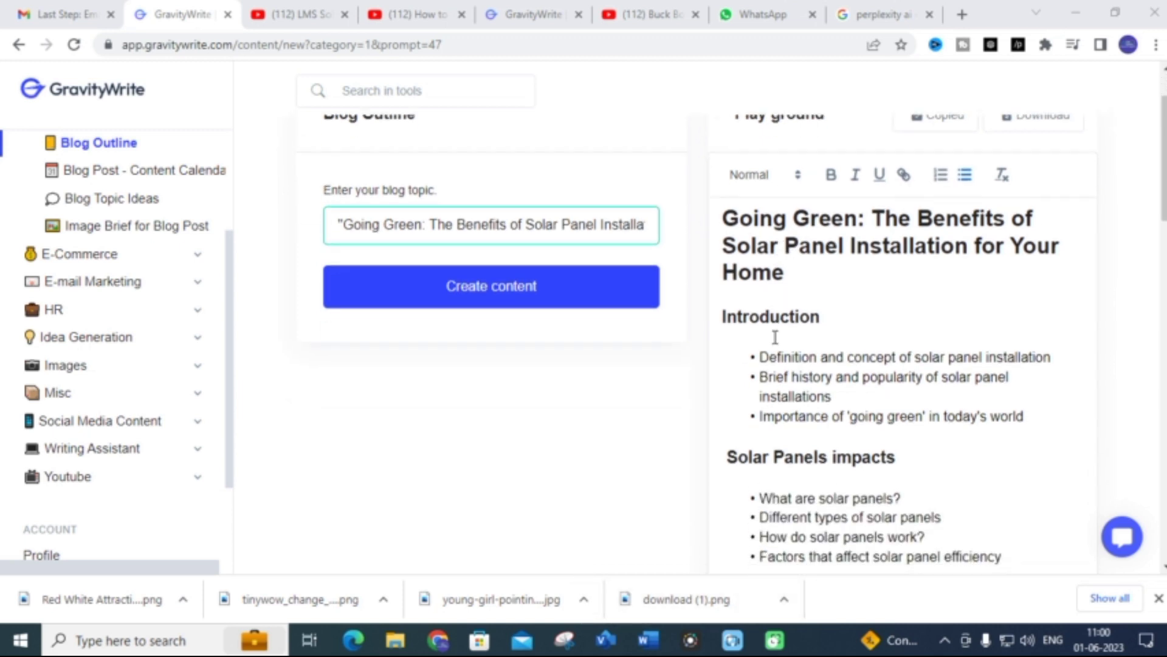
scroll(112, 301, up, 3)
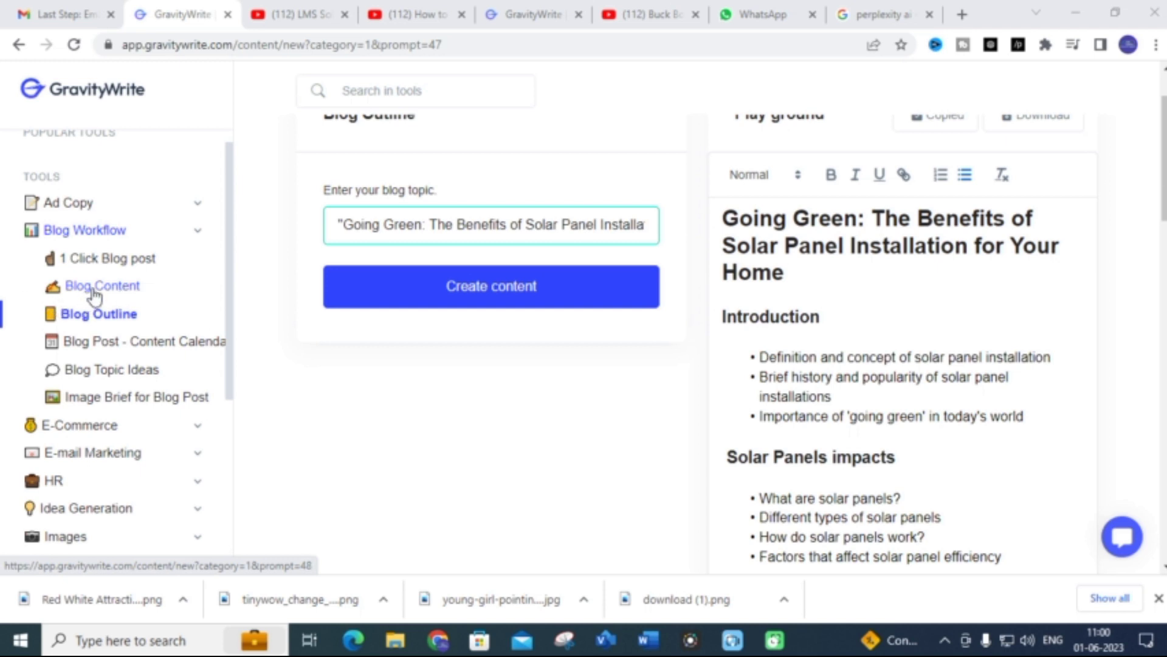
Step: Paste the full outline from the Word document into Blog Content's outline box
click(96, 297)
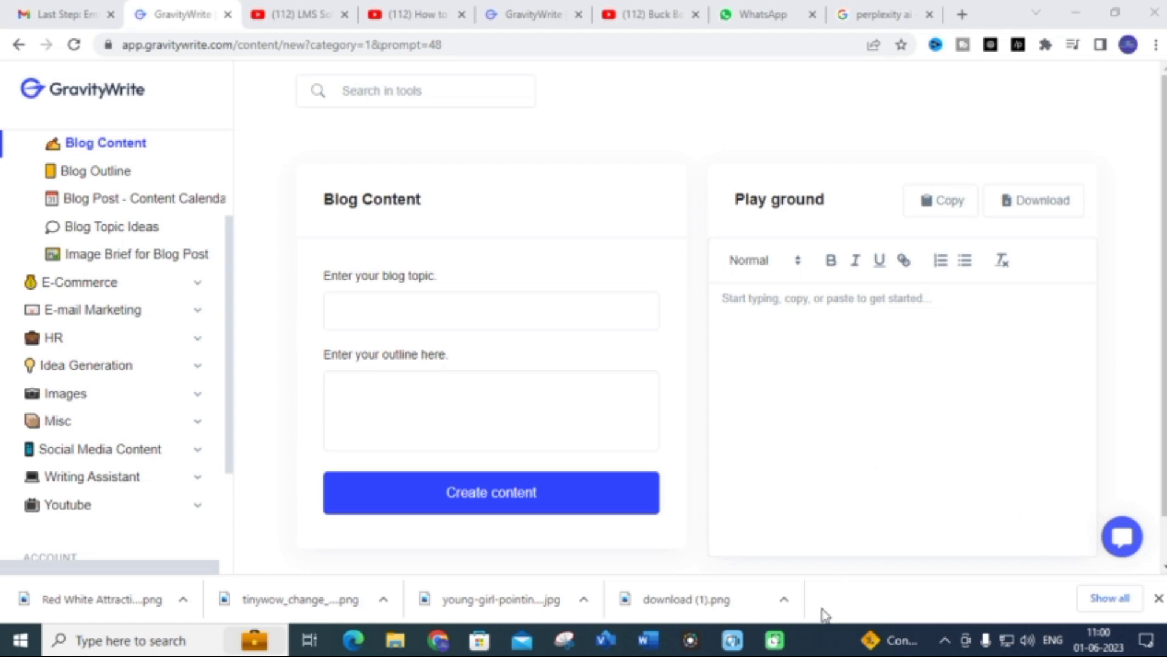
mouse_move(649, 640)
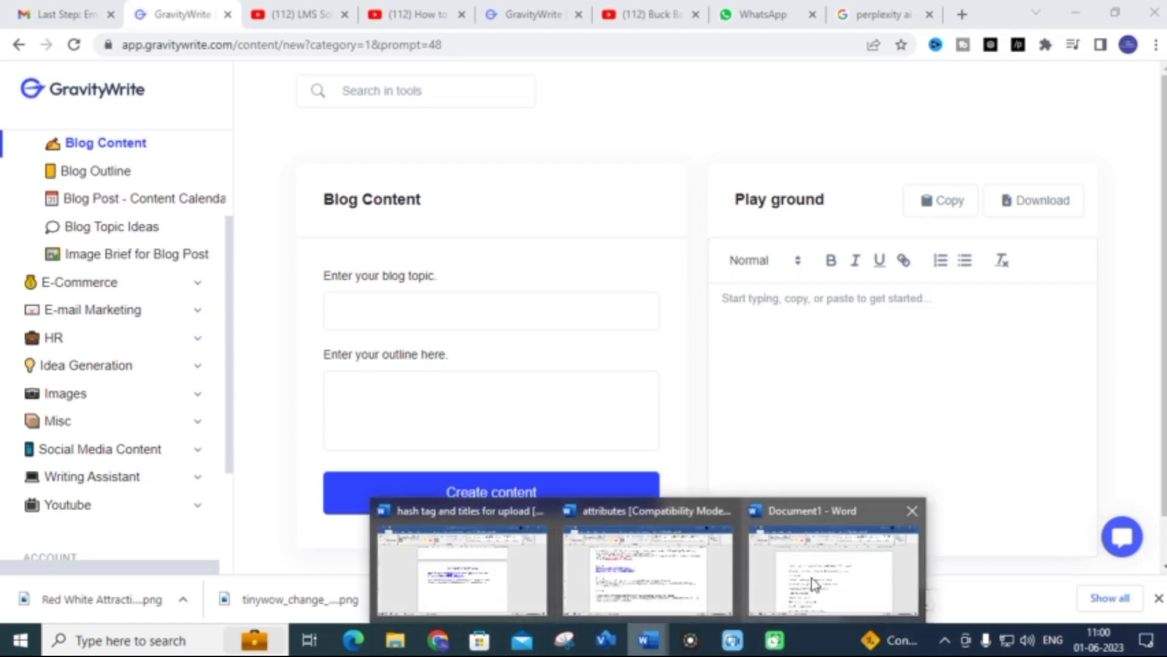
click(815, 584)
key(ctrl+a)
scroll(590, 377, down, 3)
scroll(455, 364, down, 20)
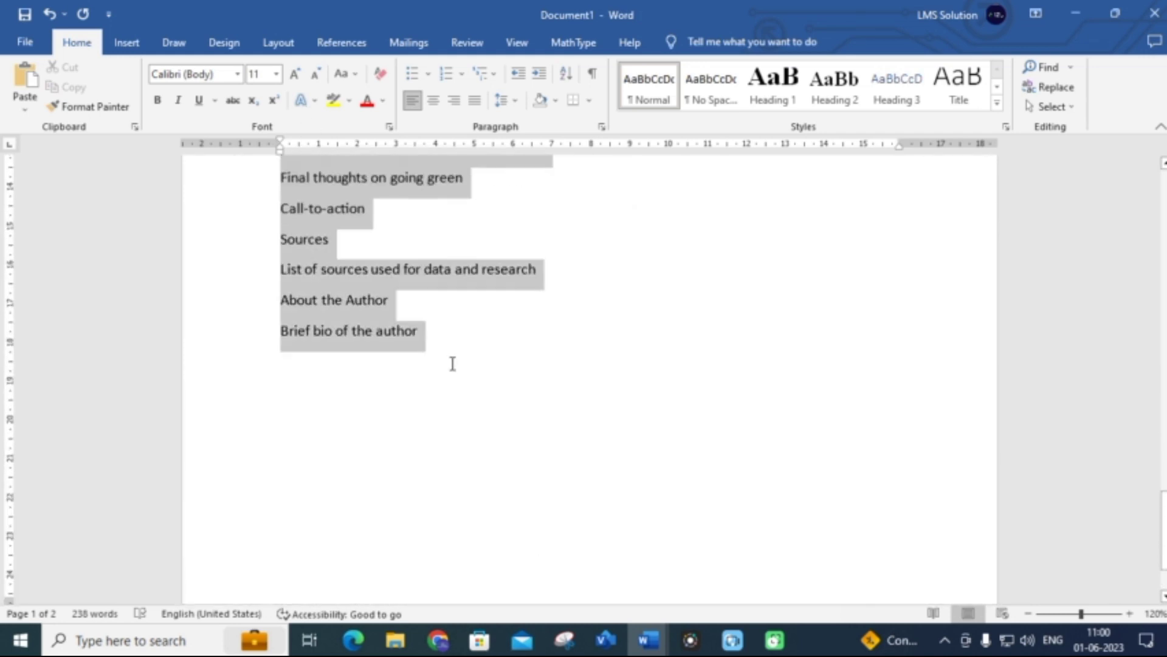
click(437, 644)
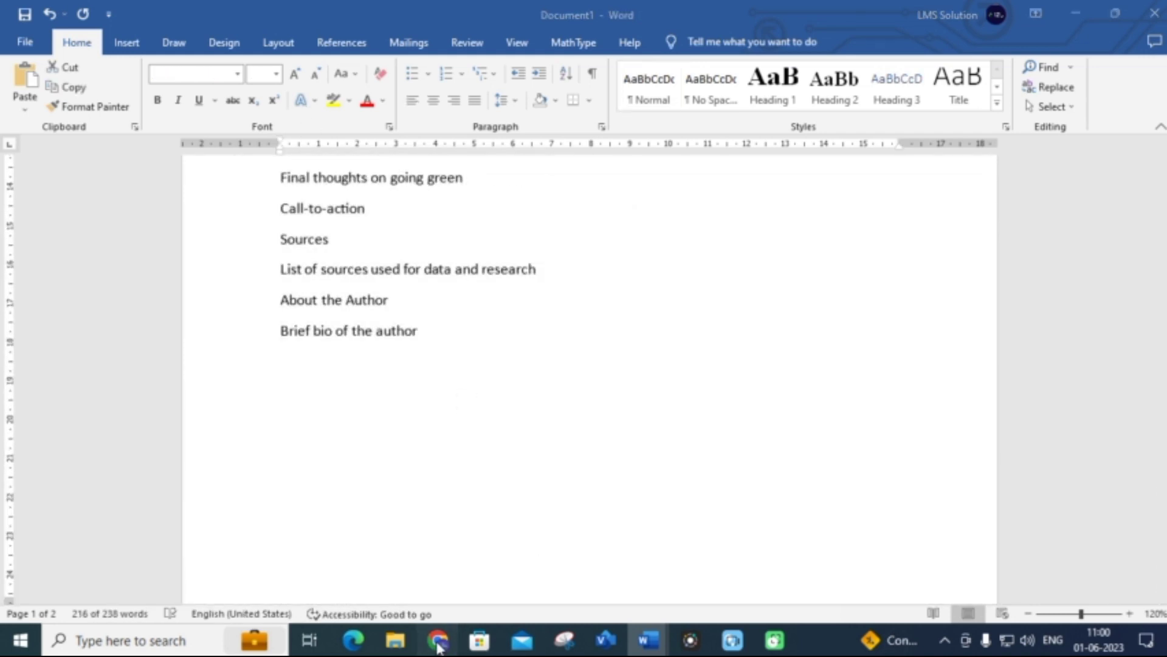
click(364, 383)
key(ctrl+v)
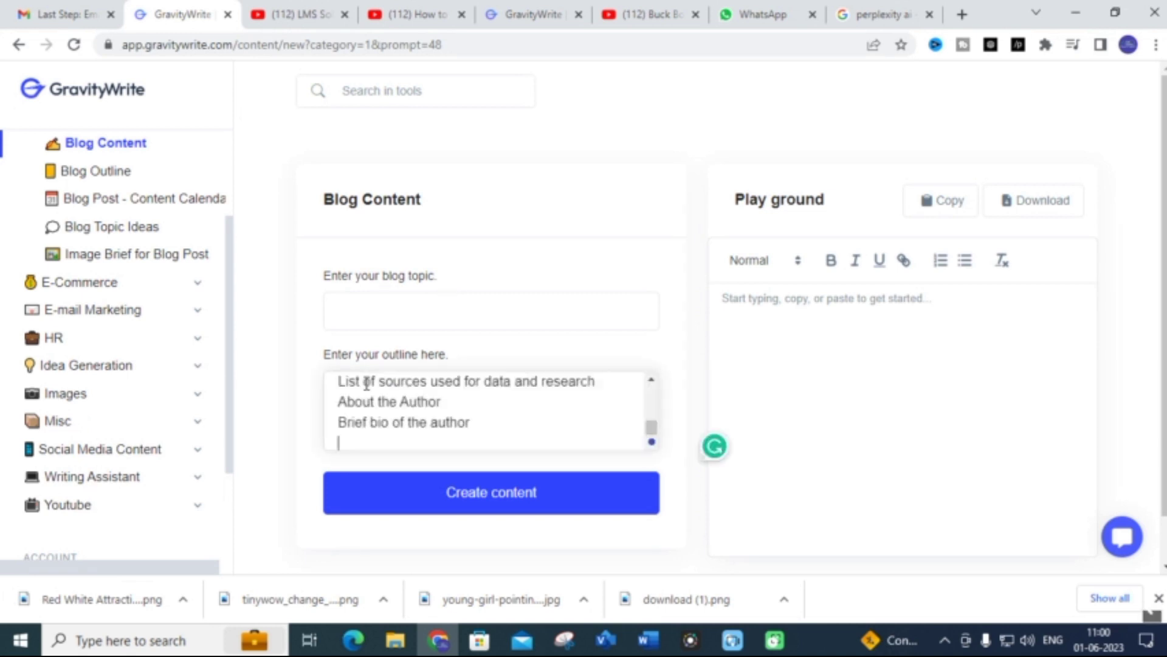
Step: Copy the Going Green title line from Word and focus the blog topic field
click(648, 640)
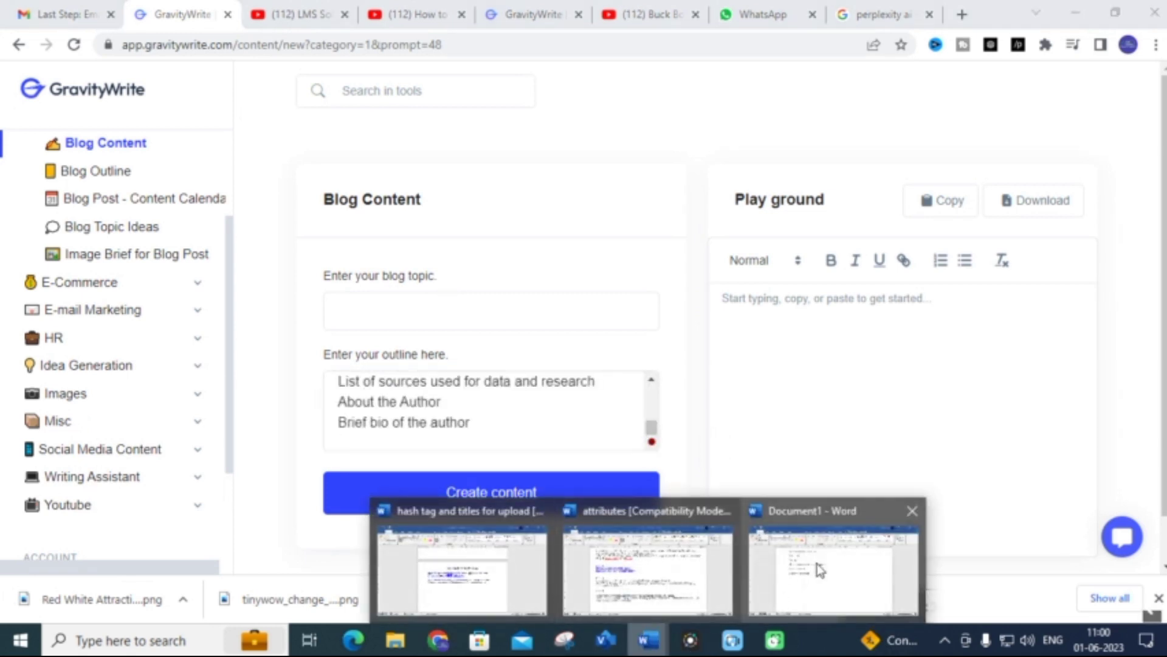
click(820, 569)
scroll(469, 265, up, 15)
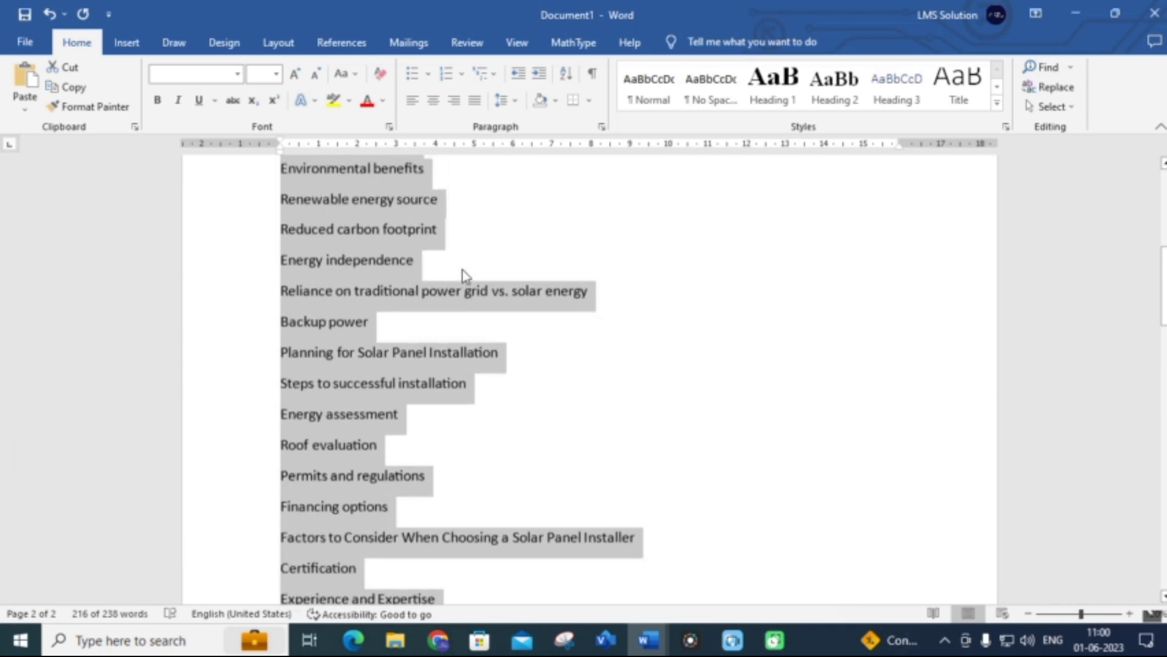
scroll(465, 274, up, 5)
drag(279, 314, 699, 322)
key(ctrl+c)
click(438, 641)
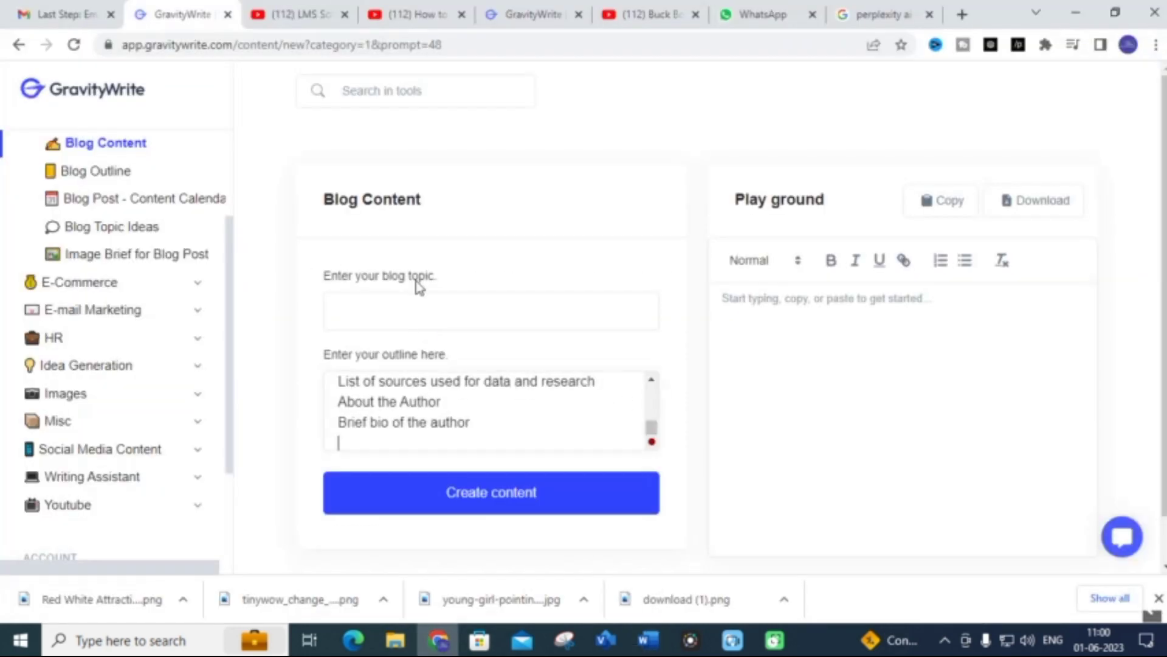
click(385, 310)
Step: Paste the Going Green title as the topic and generate the blog content
key(ctrl+v)
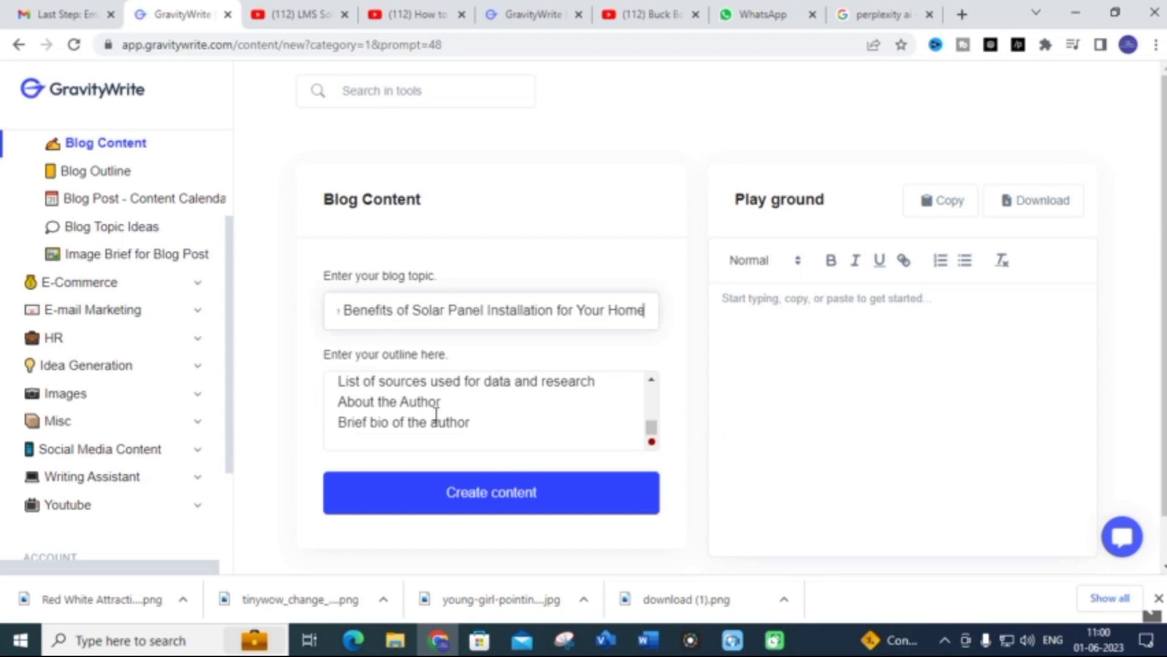
click(466, 506)
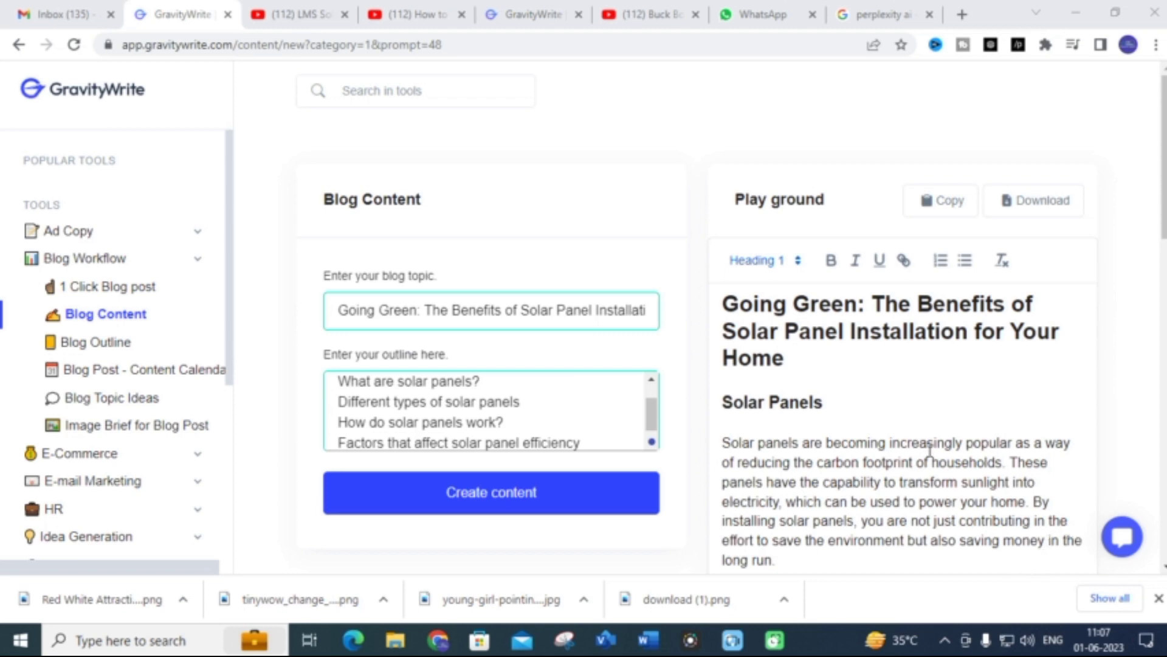
scroll(928, 447, down, 1)
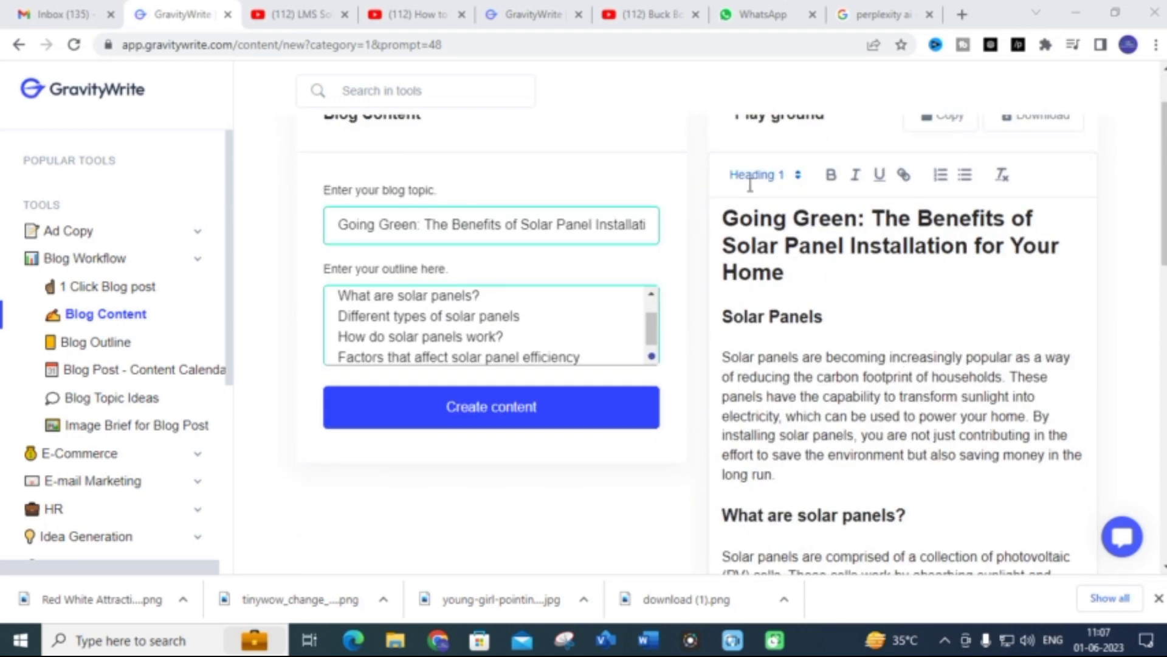
scroll(924, 451, down, 4)
scroll(801, 327, up, 2)
scroll(801, 326, up, 3)
scroll(799, 328, down, 2)
Step: Review the generated article and check the Solar Panels heading level
scroll(797, 335, down, 3)
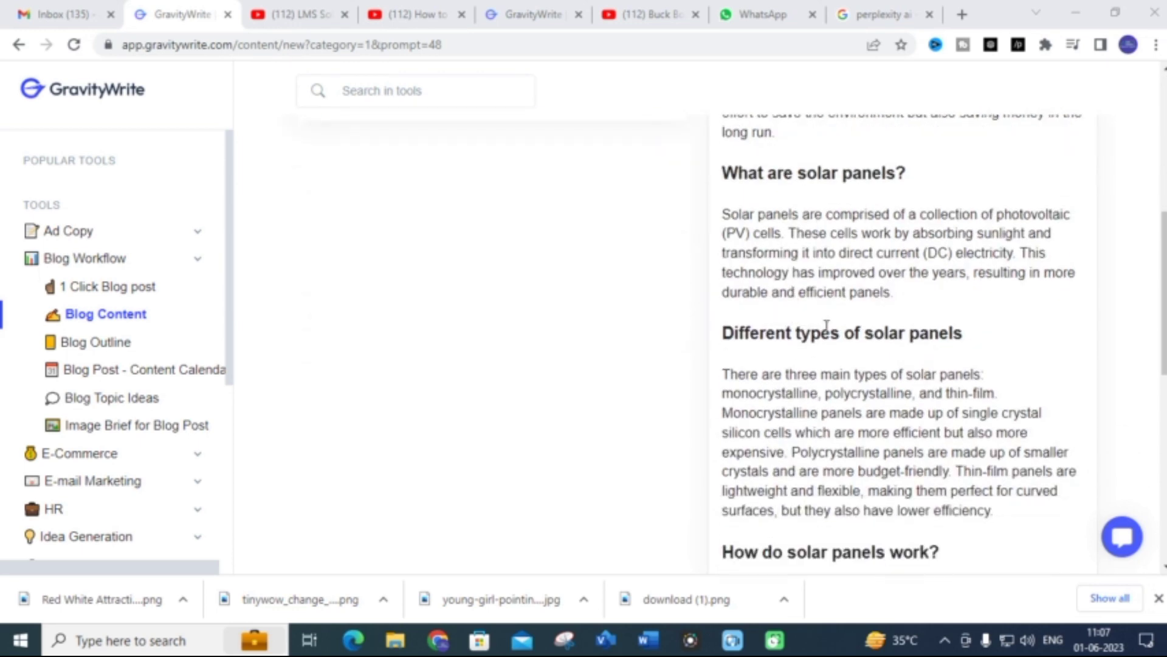
scroll(827, 326, down, 2)
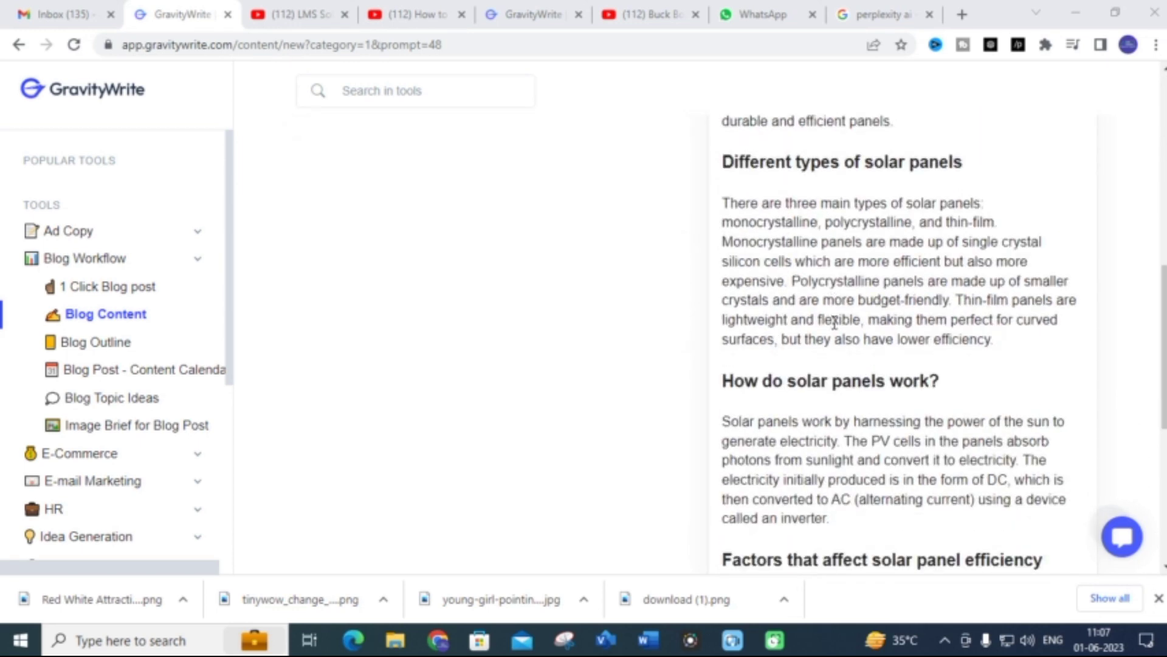
scroll(834, 322, down, 3)
scroll(811, 352, down, 2)
scroll(807, 359, up, 10)
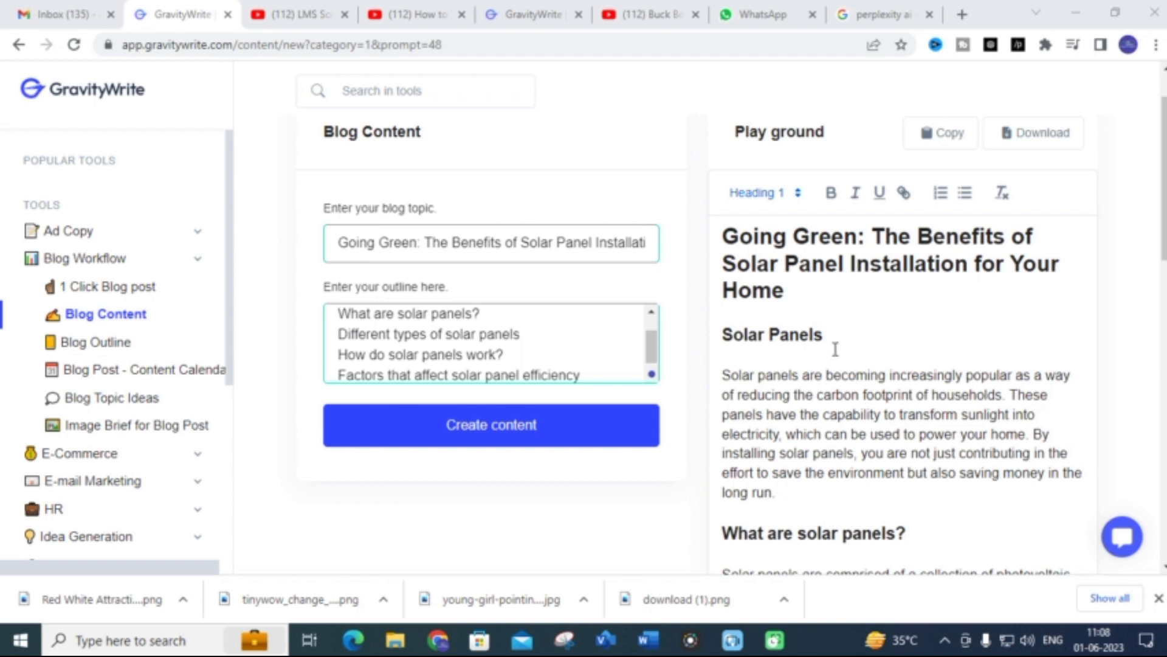
click(823, 335)
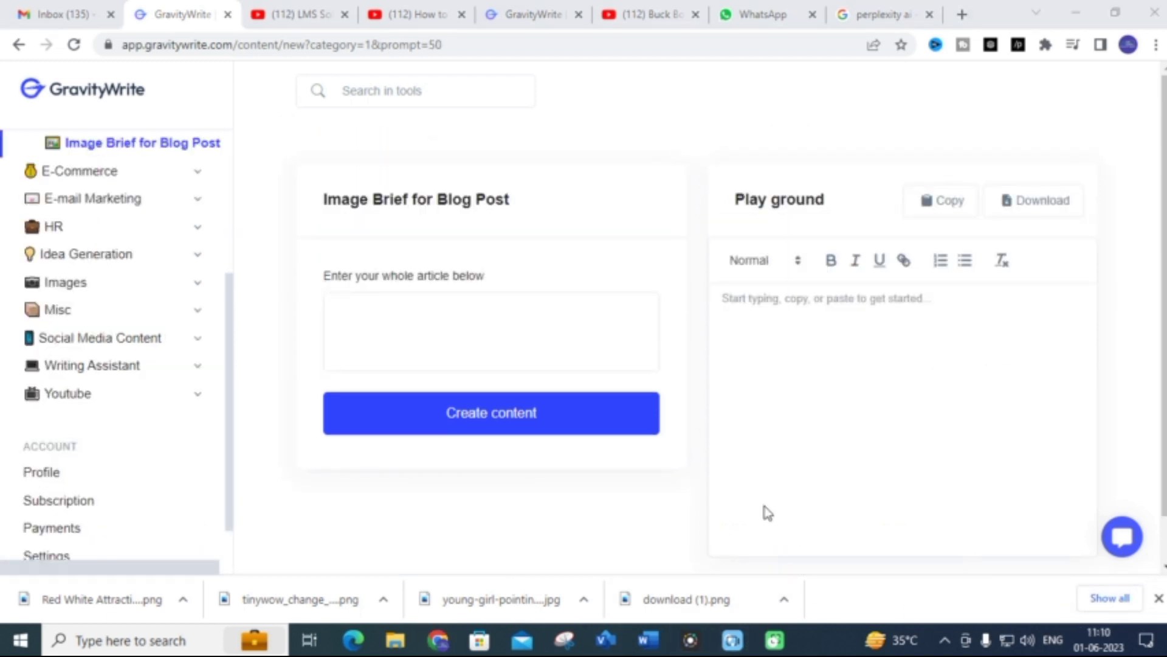
Step: Copy the whole solar-panel article from Word into the article box and generate image briefs
click(400, 338)
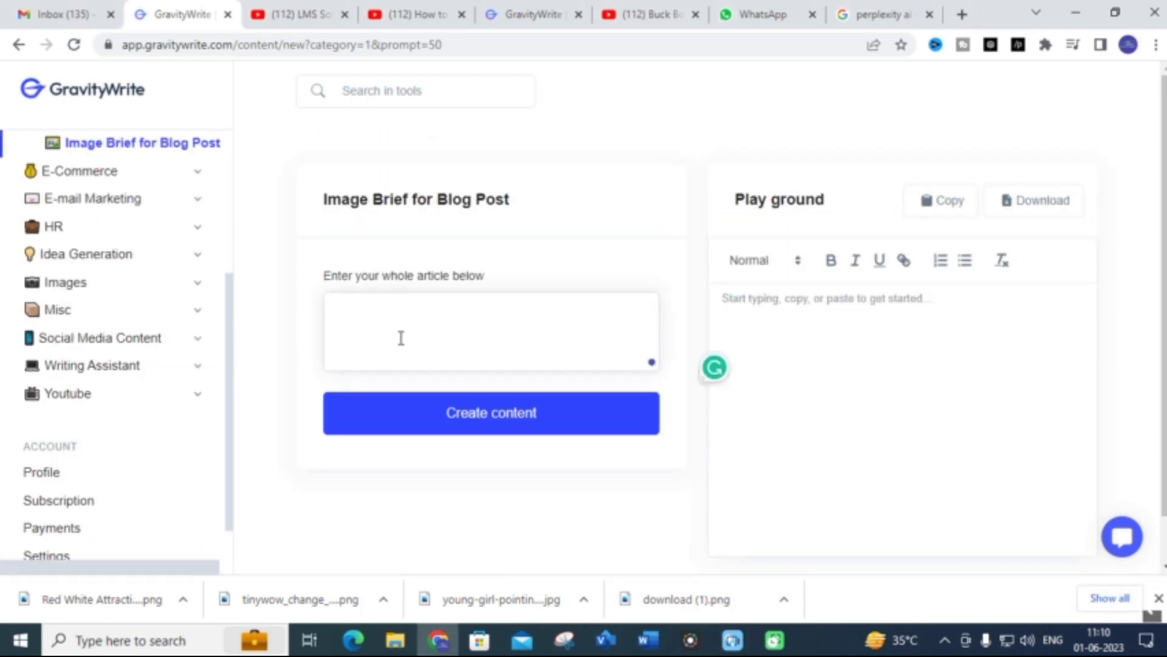
mouse_move(649, 641)
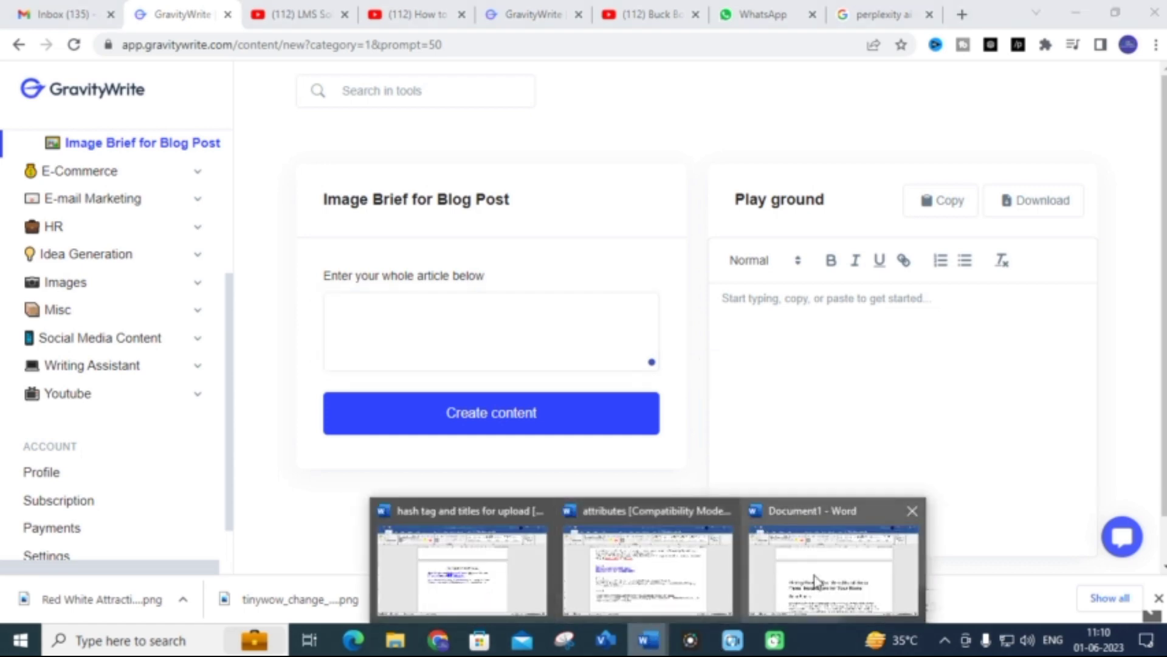
click(823, 555)
scroll(309, 387, down, 3)
drag(391, 292, 593, 650)
scroll(584, 364, down, 6)
click(754, 309)
scroll(607, 325, up, 15)
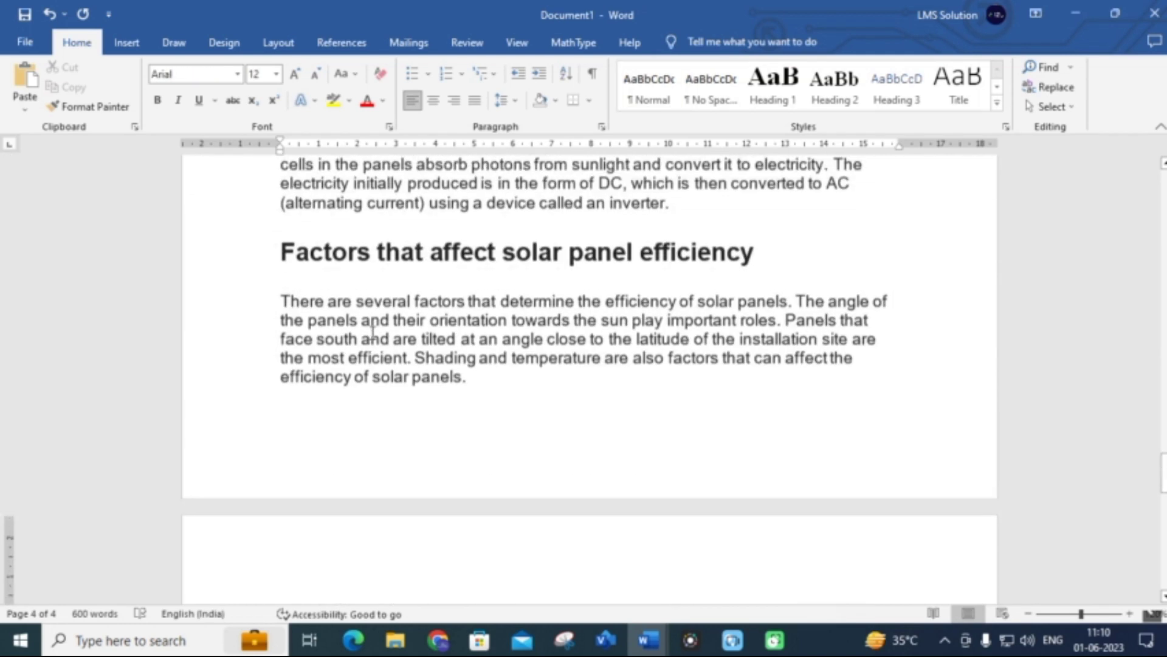
drag(281, 178, 789, 511)
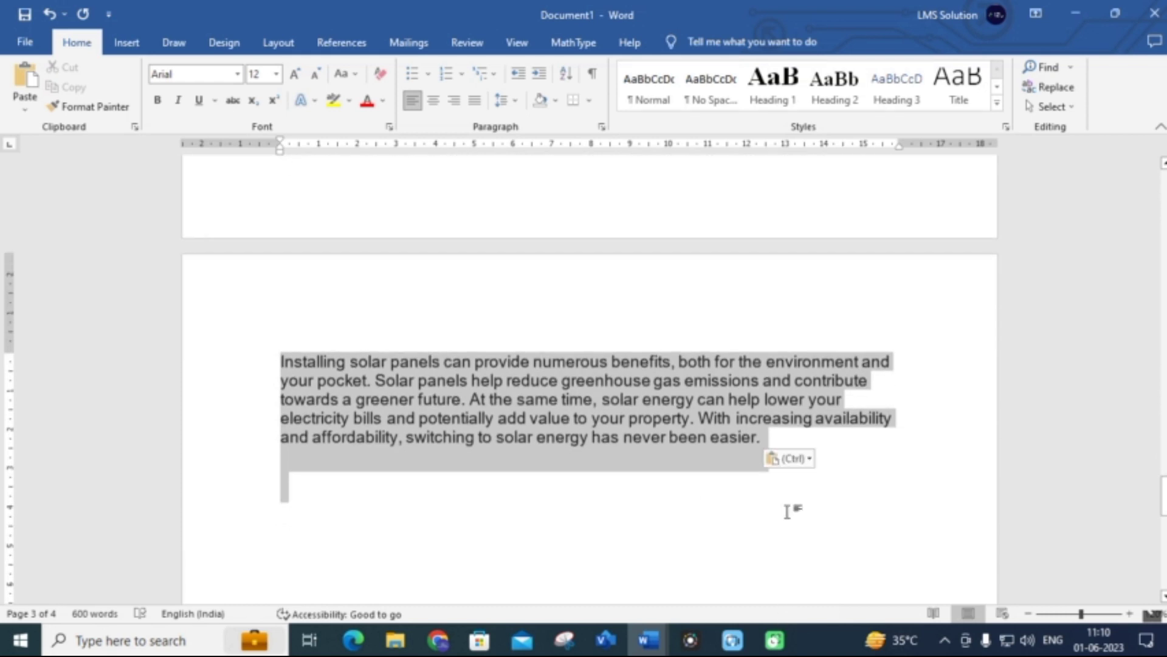
click(433, 643)
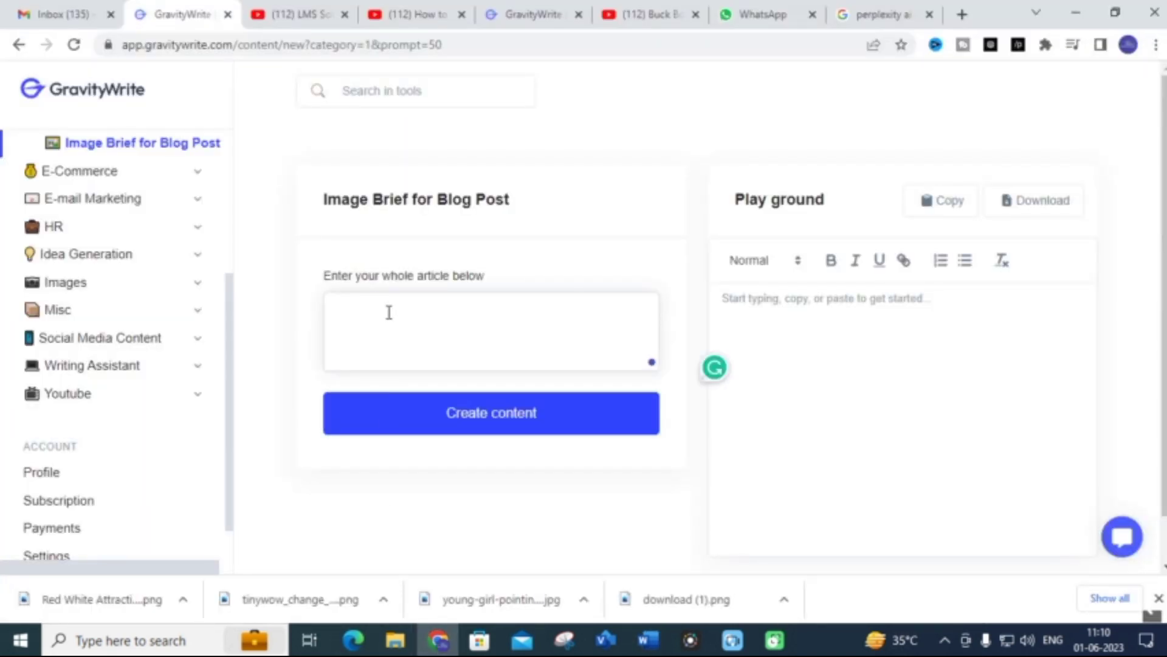
key(ctrl+v)
click(516, 418)
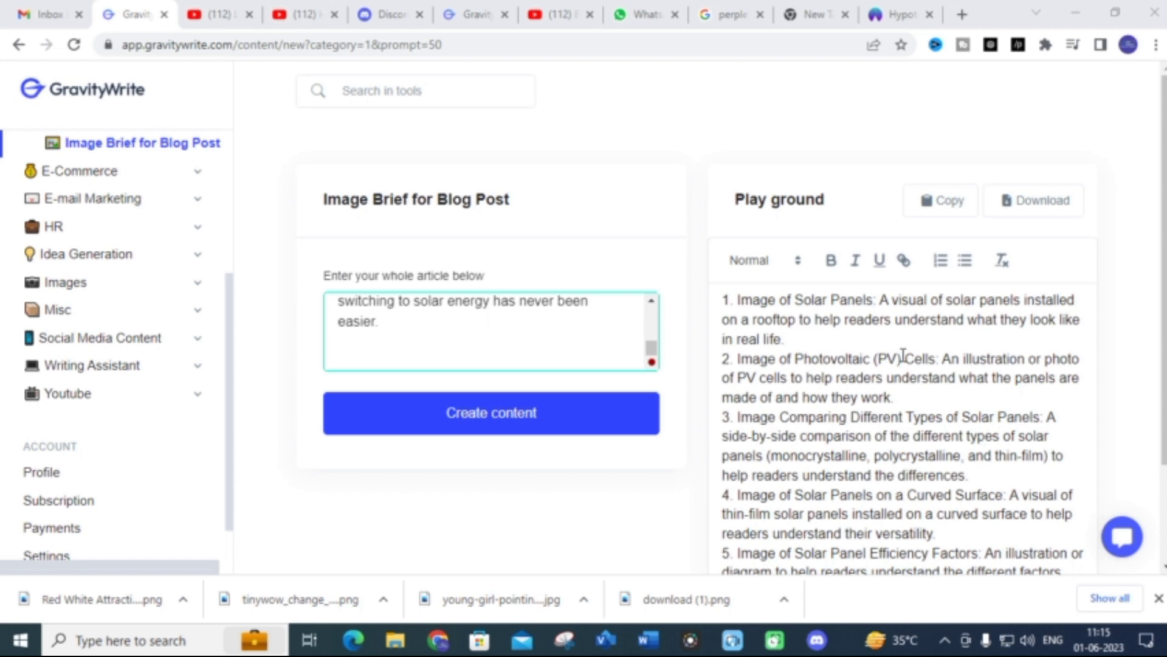
Step: Copy the '1. Image of Solar Panels' rooftop description as the Hypo Art prompt
scroll(902, 357, down, 2)
scroll(897, 334, up, 2)
scroll(780, 334, down, 2)
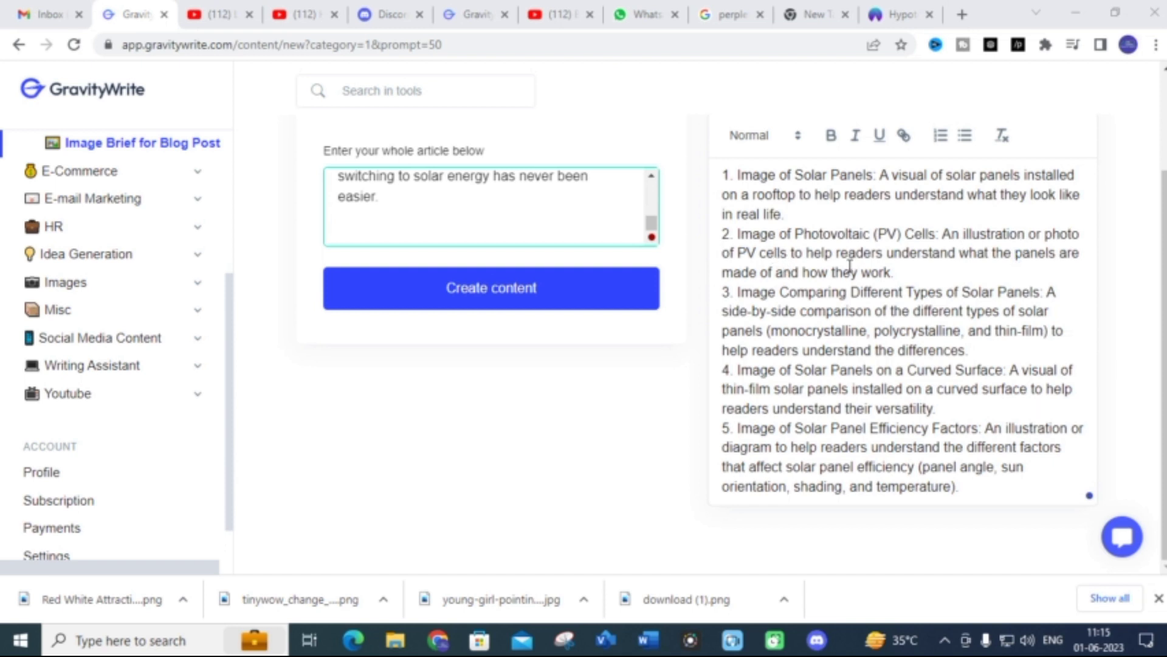
scroll(867, 273, up, 2)
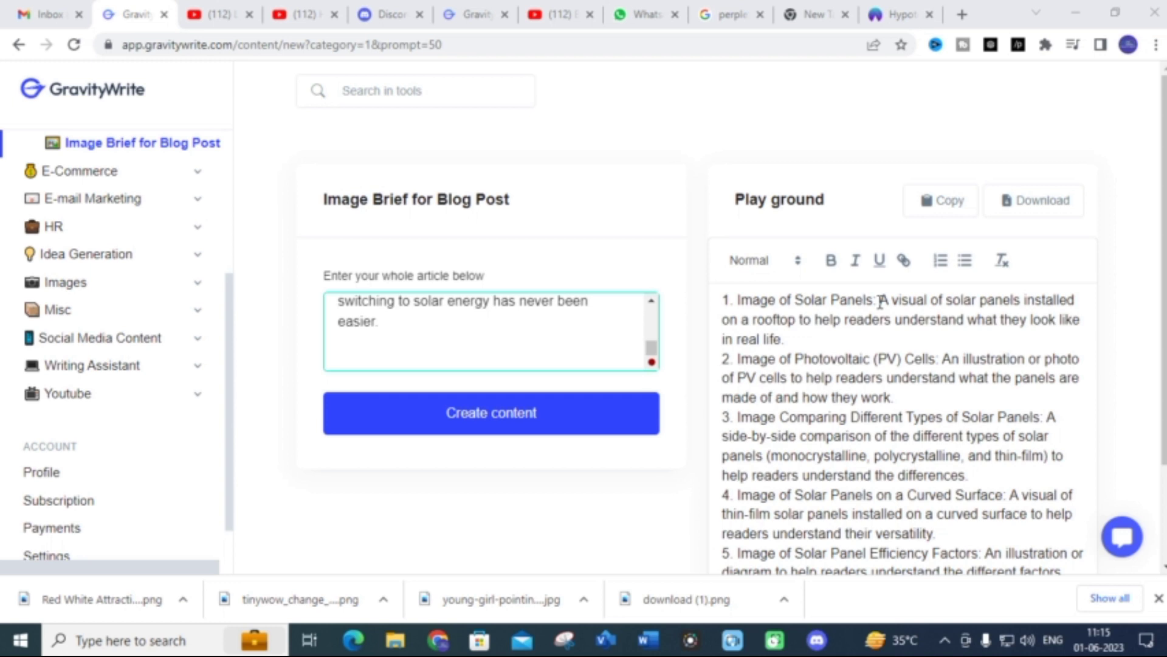
drag(886, 302, 933, 339)
key(ctrl+c)
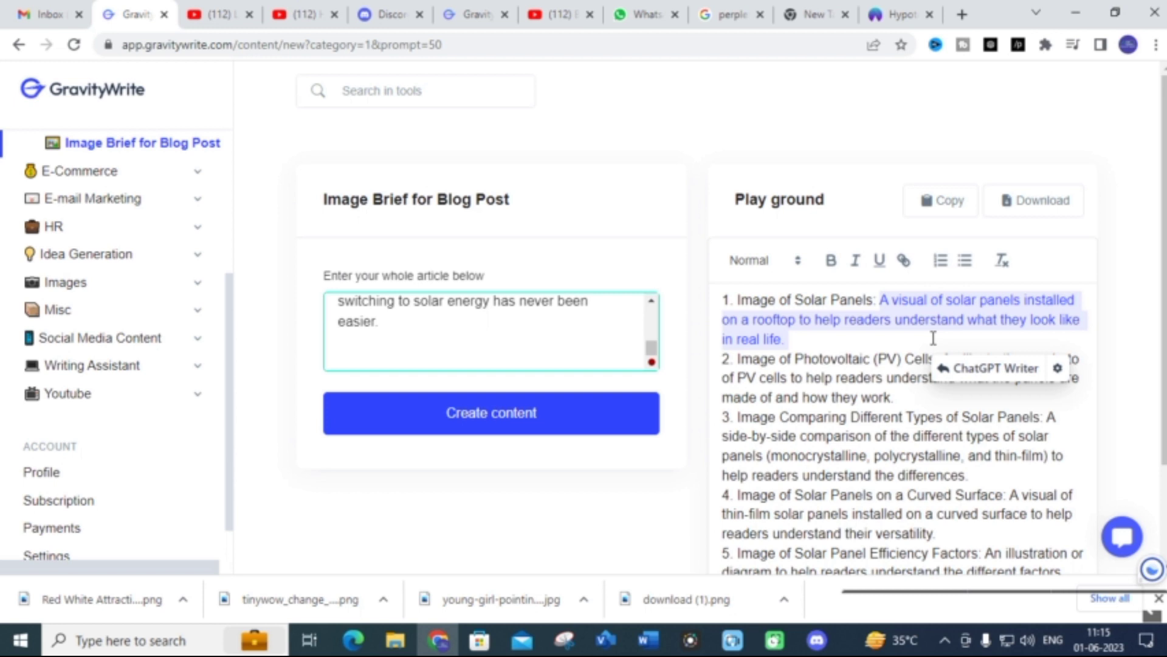
click(882, 14)
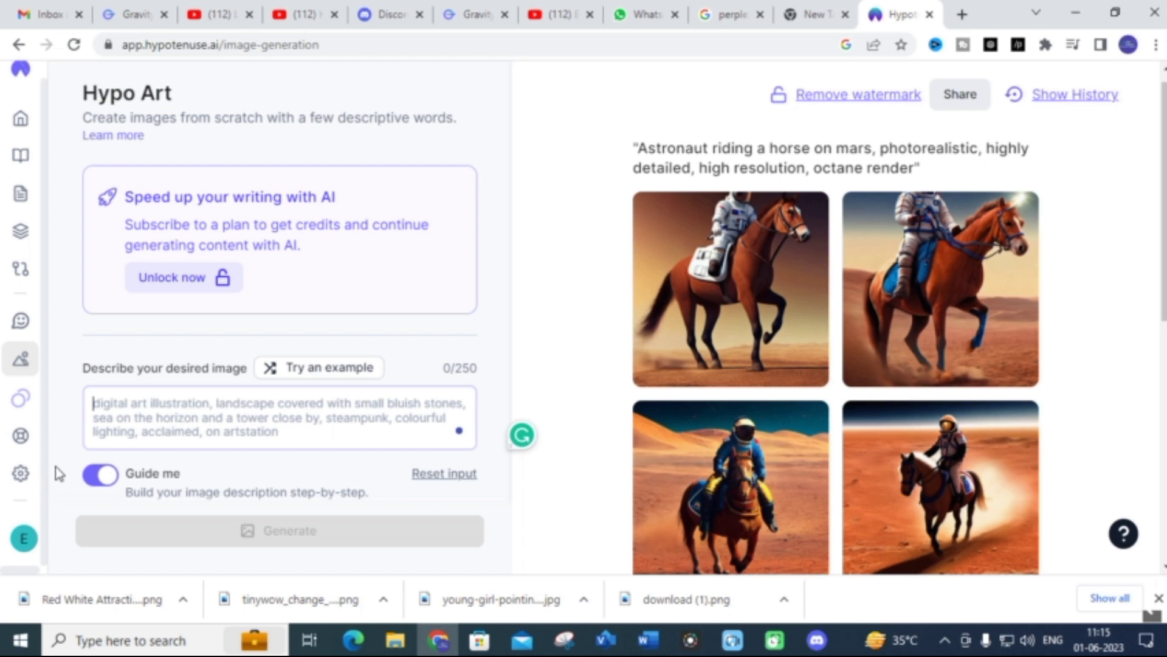
Step: Paste the rooftop brief as the Hypo Art prompt, dismiss the upgrade offer, and generate images
key(ctrl+v)
scroll(211, 353, down, 8)
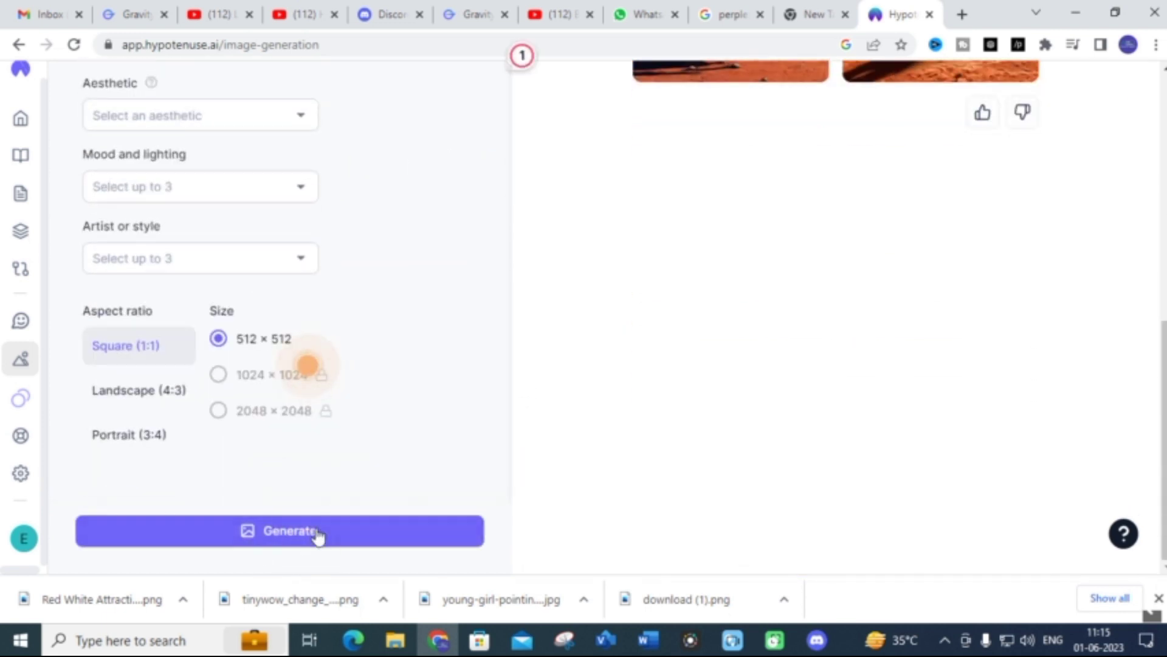
click(219, 377)
click(805, 172)
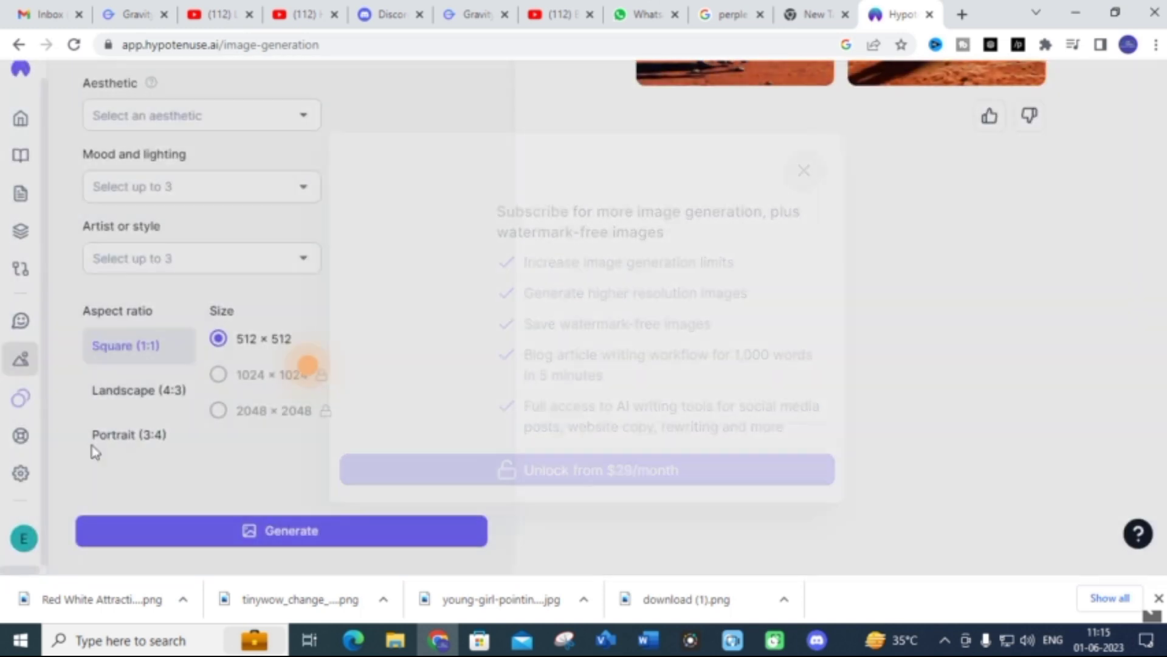
scroll(307, 389, up, 8)
click(297, 533)
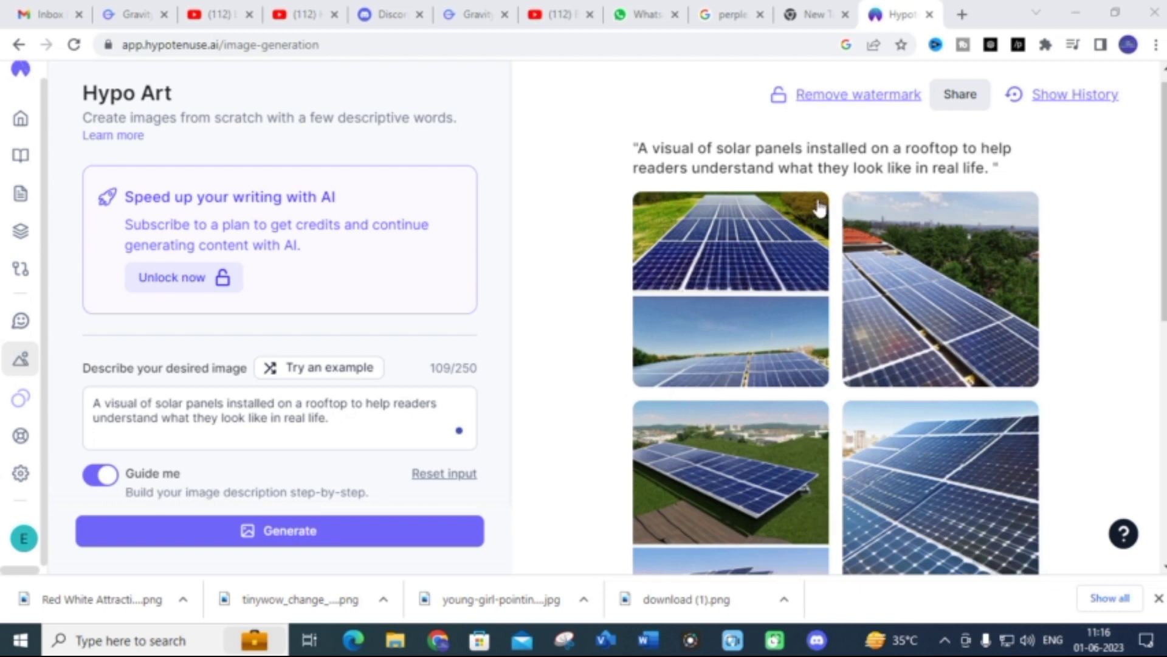
Step: Download one generated image as PNG and return to the GravityWrite image briefs
mouse_move(798, 226)
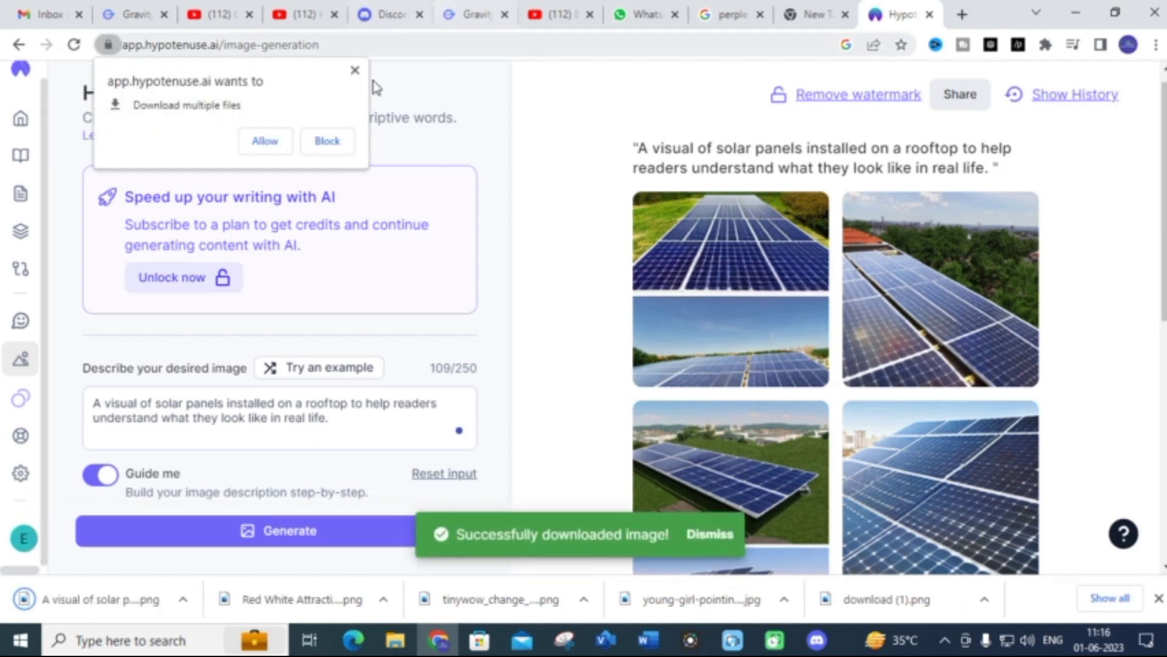
click(357, 70)
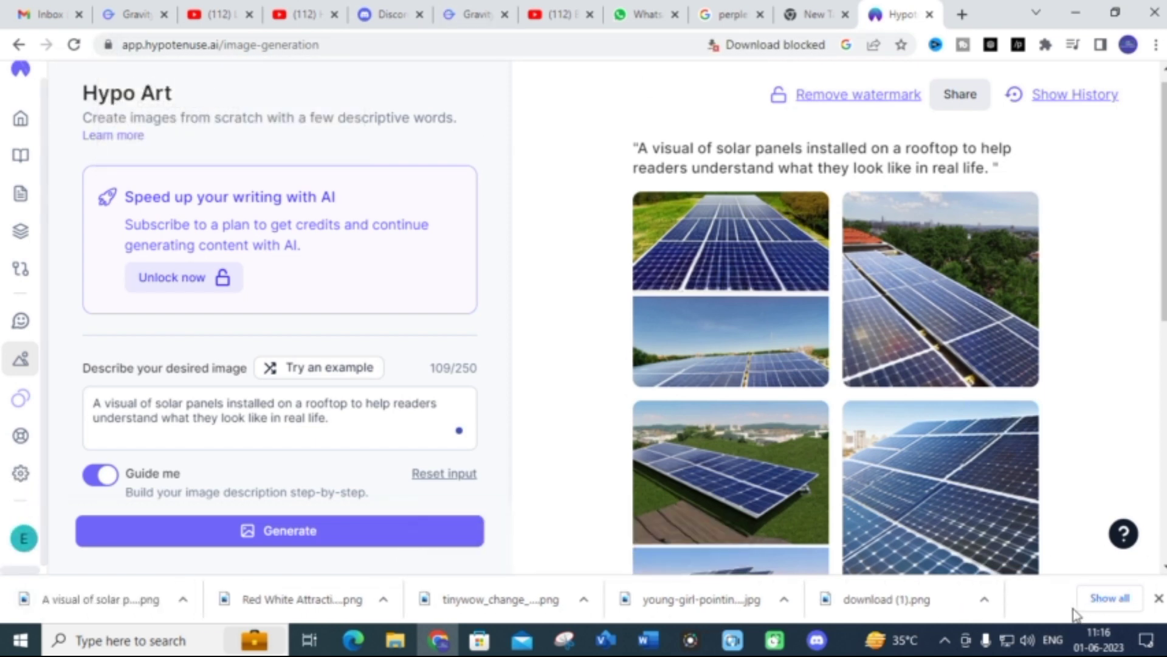
key(ctrl+2)
scroll(1138, 387, down, 1)
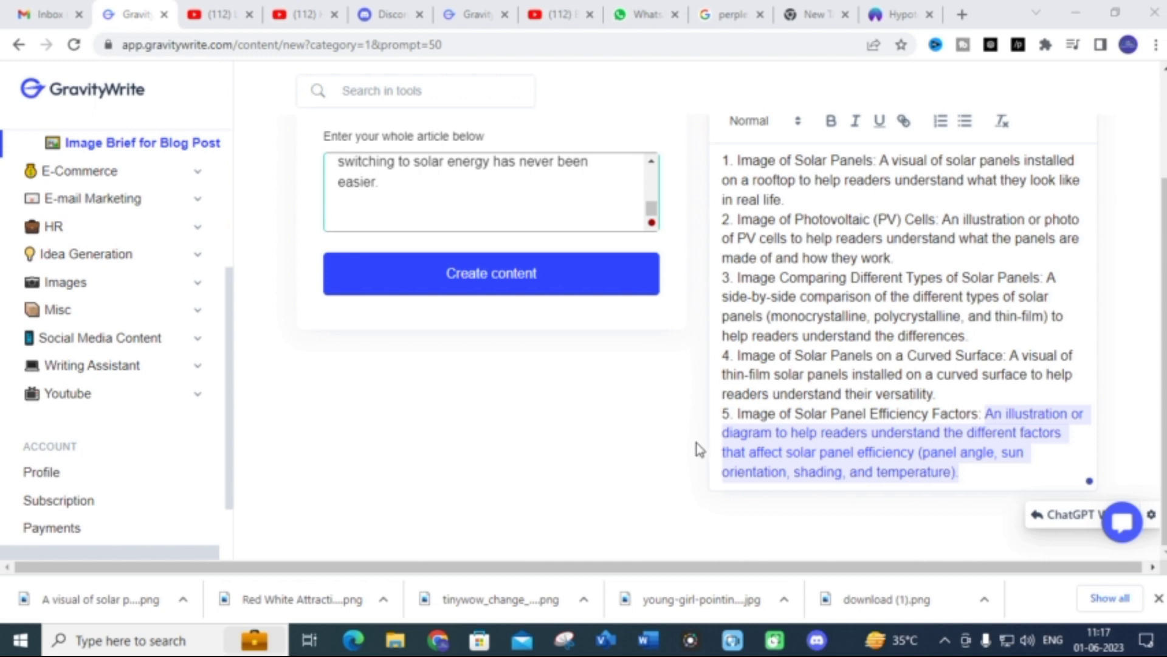
Step: In Hypo Art, review the four new solar-panel images on angle, orientation, shading and temperature
click(889, 13)
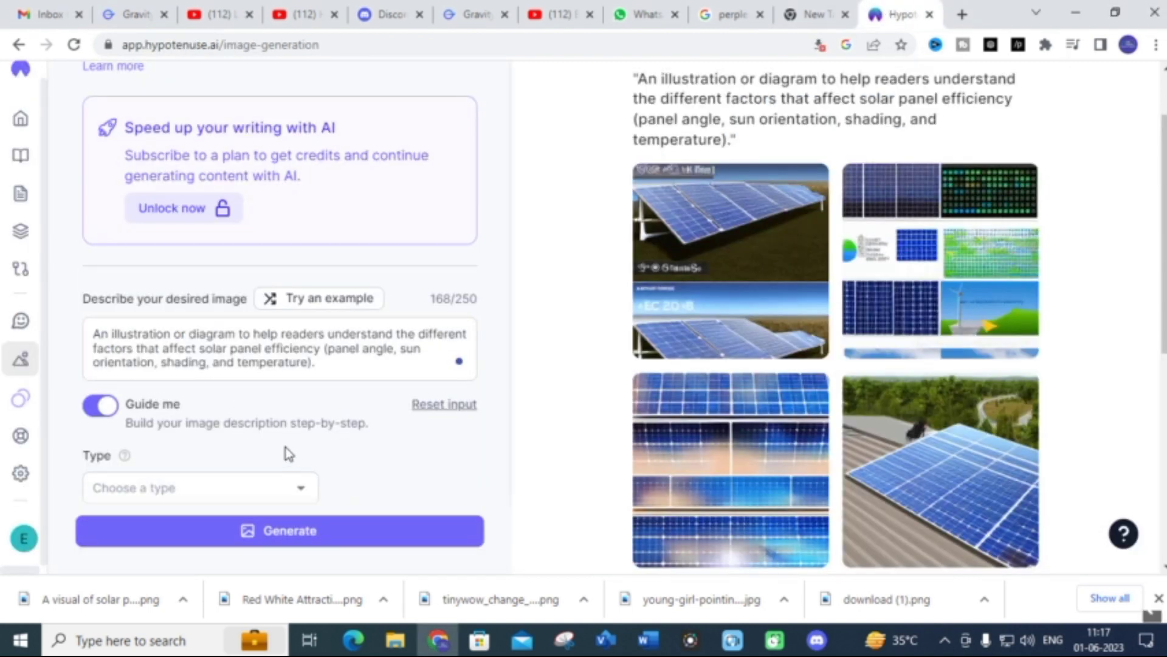
scroll(803, 310, down, 4)
scroll(802, 316, up, 4)
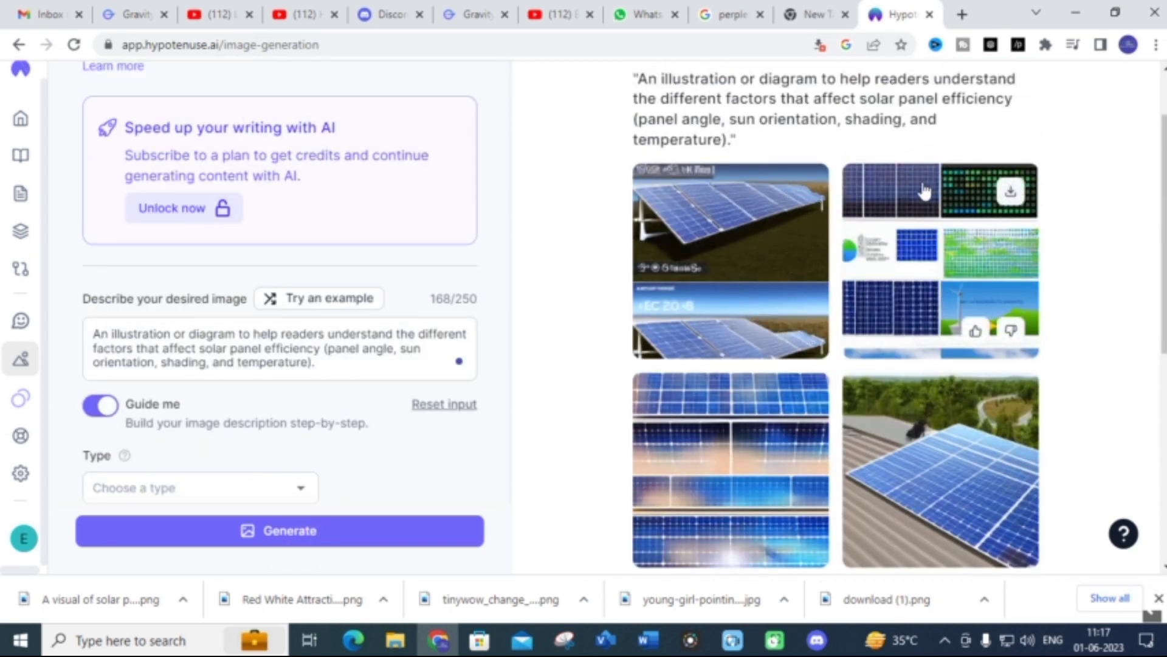
scroll(876, 255, down, 3)
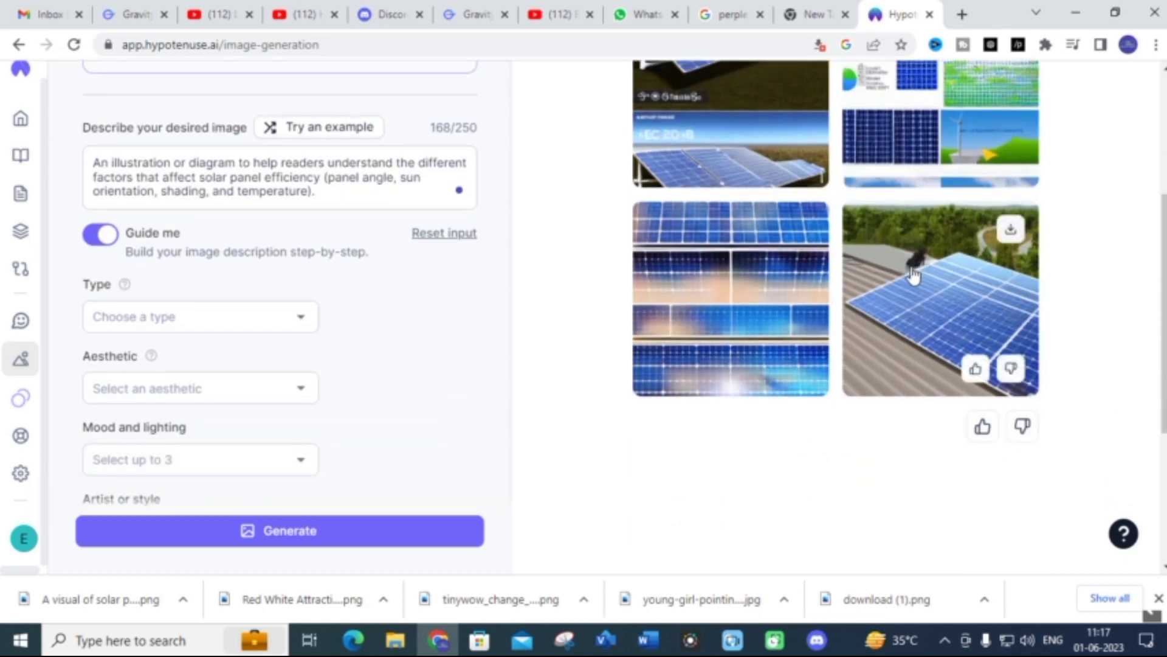
scroll(745, 310, up, 3)
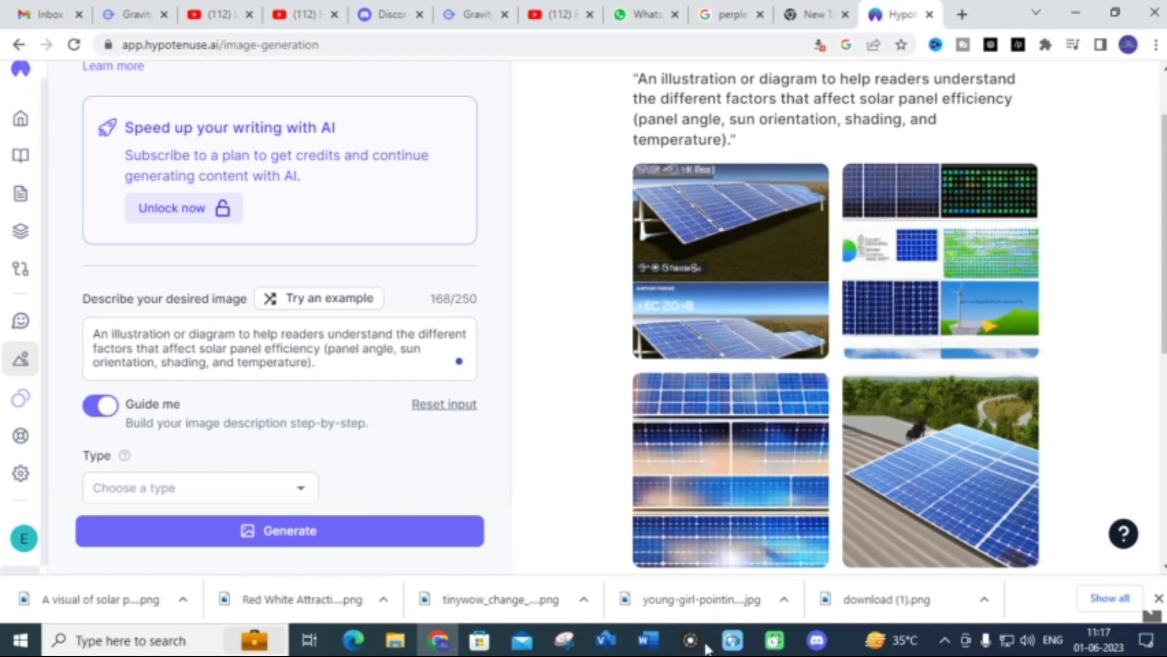
Step: Bring the Word document with the article forward and clear its text selection
mouse_move(648, 639)
click(869, 590)
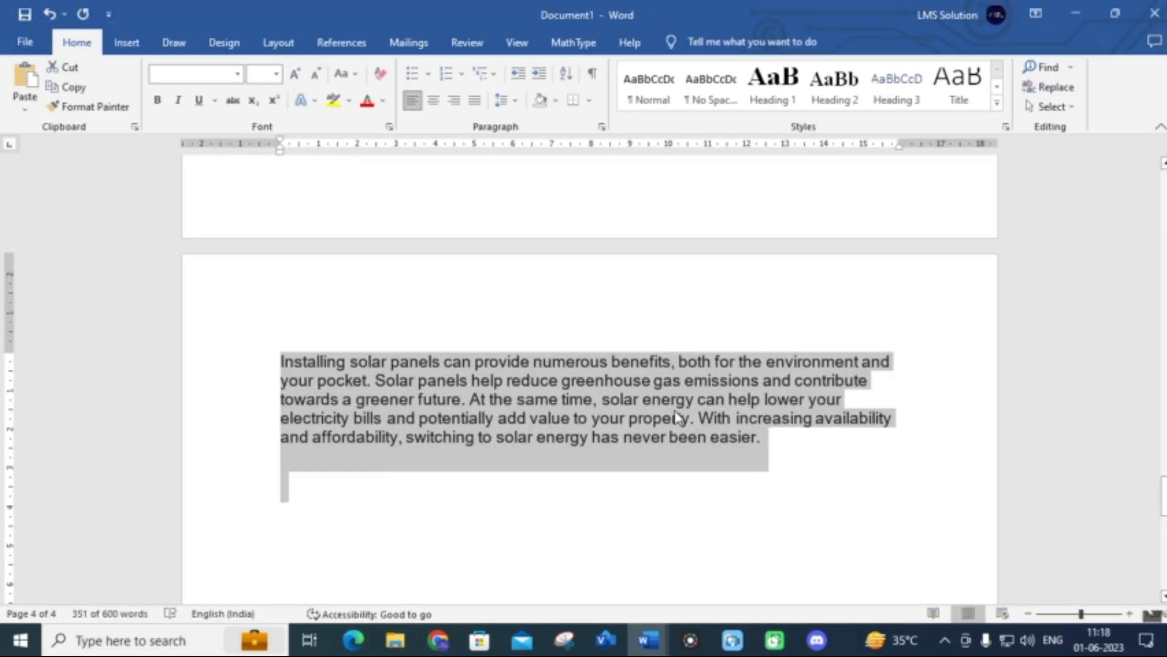
click(461, 508)
Step: Go back to GravityWrite's Image Brief for Blog Post page showing the five solar-panel image ideas
key(alt+Tab)
click(144, 9)
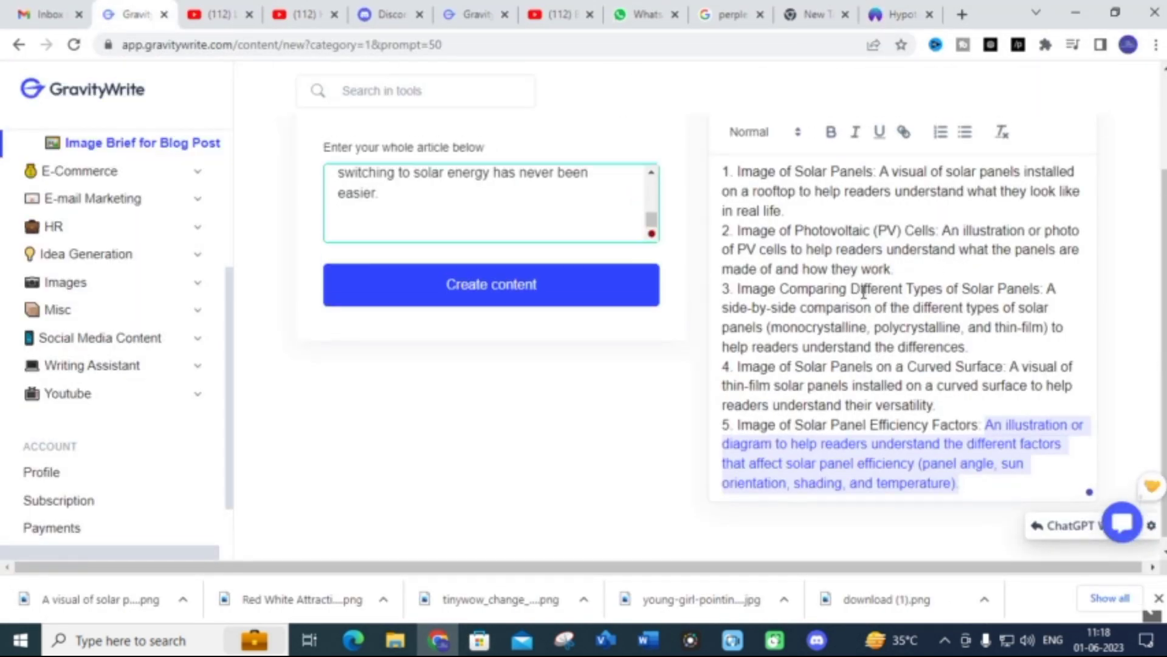
scroll(863, 291, up, 2)
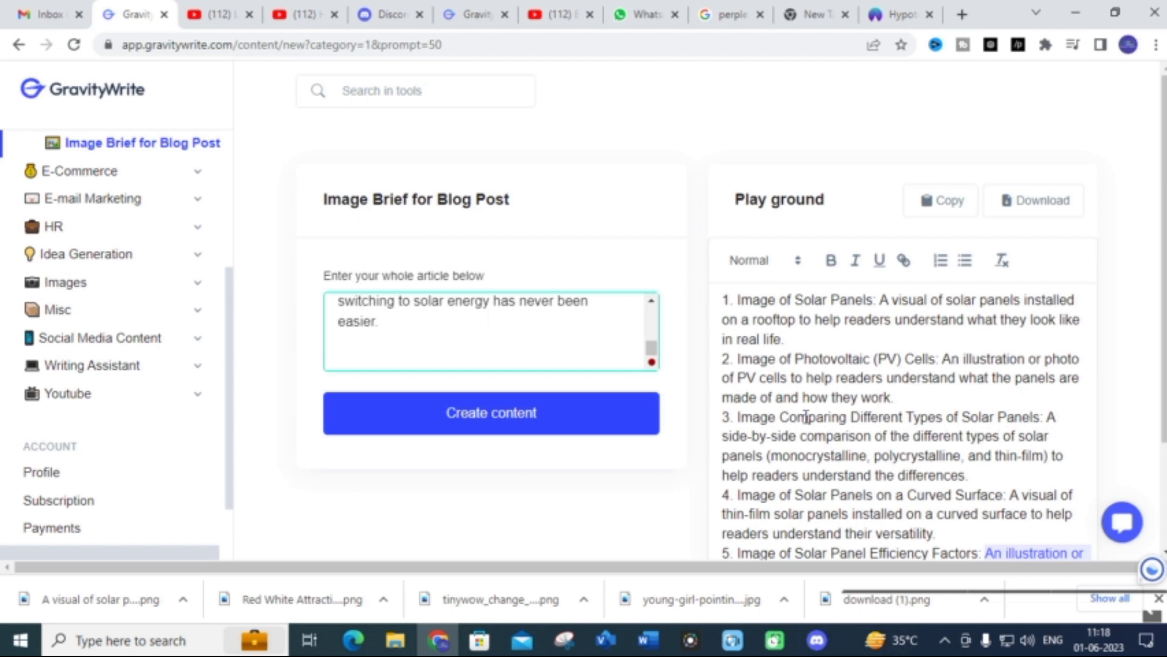
scroll(125, 259, up, 5)
scroll(128, 260, down, 3)
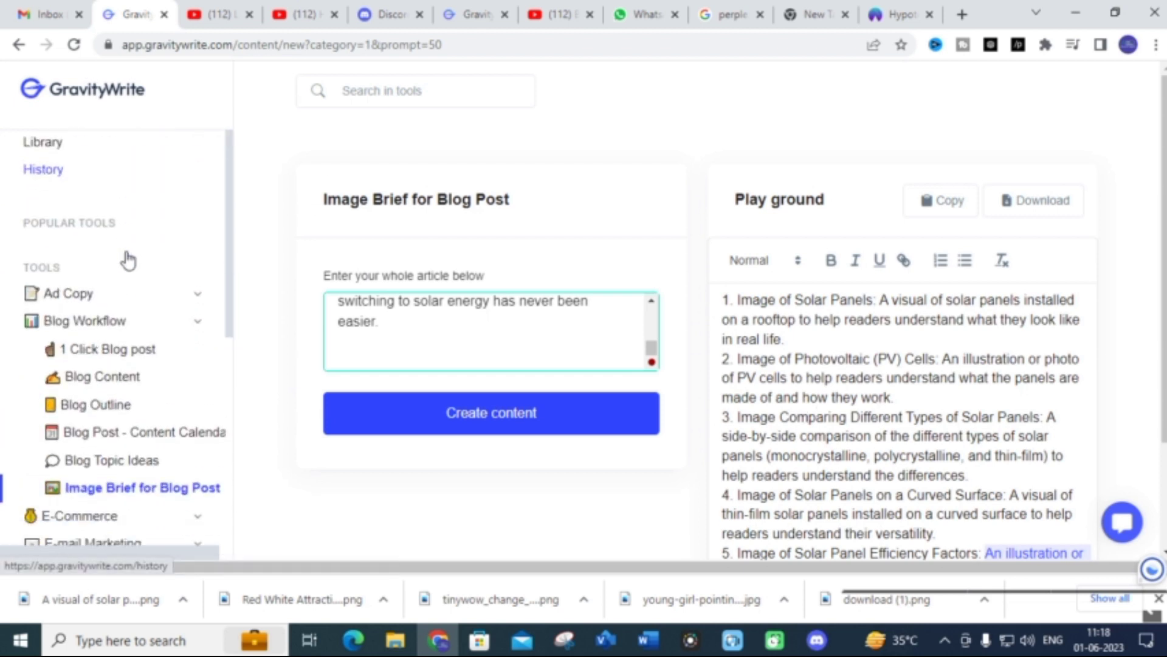